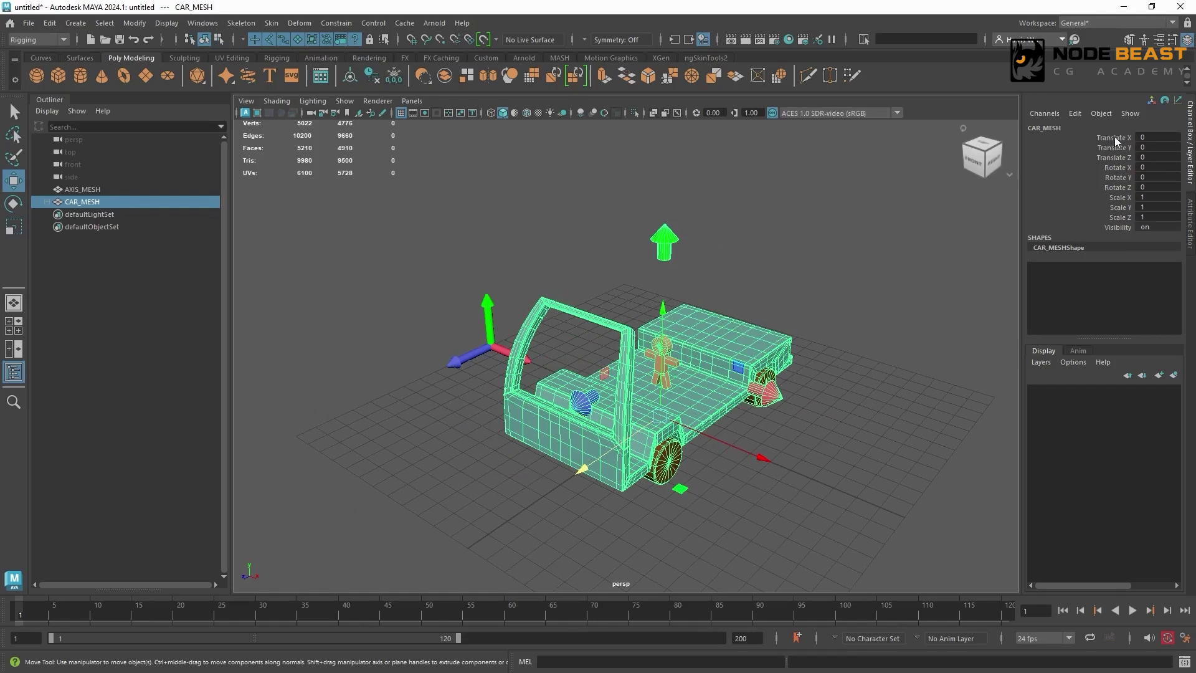
Examine the car mesh's translate, rotate and scale channels alongside the Move, Rotate and Scale manipulators.
{"action": "left_click_drag", "start_coordinate": [1115, 136], "coordinate": [1121, 227]}
{"action": "left_click_drag", "start_coordinate": [785, 267], "coordinate": [753, 325], "text": "alt"}
{"action": "key", "text": "w"}
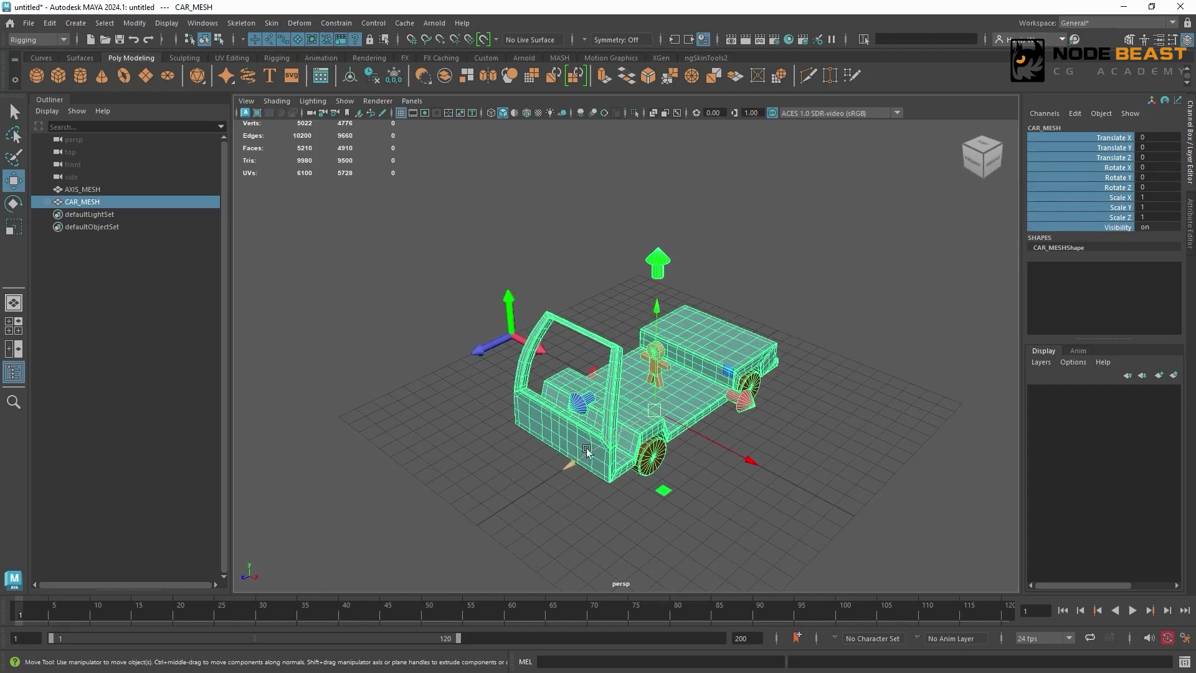
{"action": "key", "text": "e"}
{"action": "key", "text": "r"}
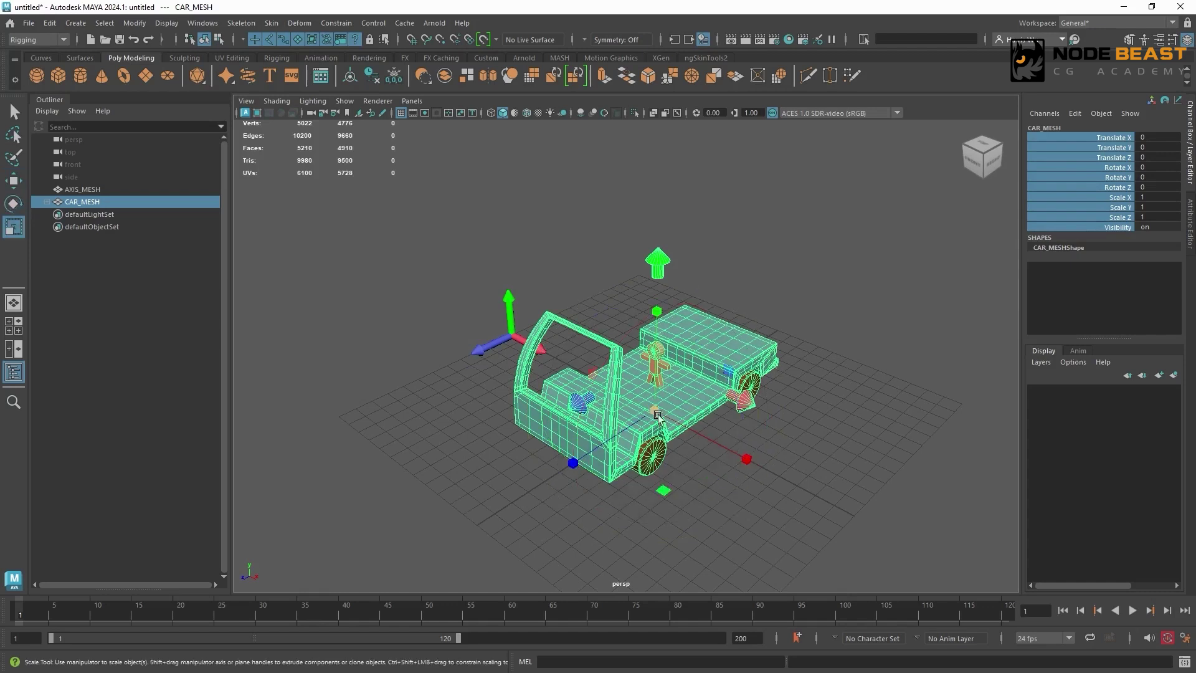
{"action": "key", "text": "w"}
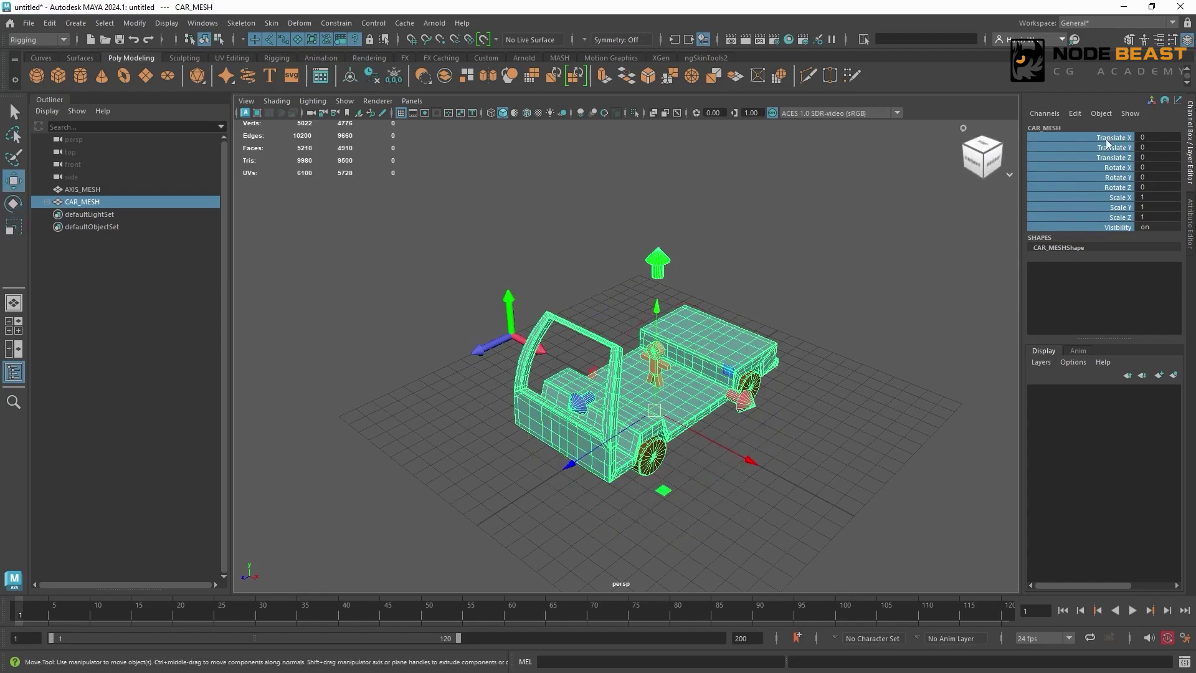
{"action": "left_click_drag", "start_coordinate": [1107, 139], "coordinate": [1107, 218]}
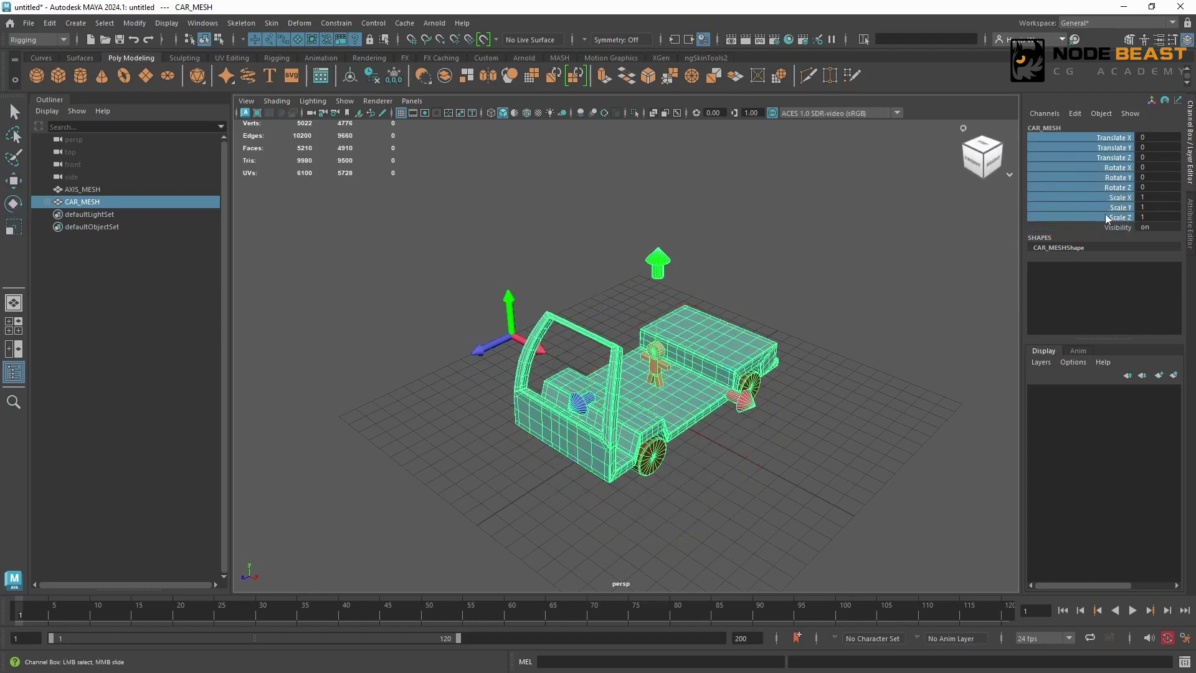
{"action": "left_click", "coordinate": [1115, 157]}
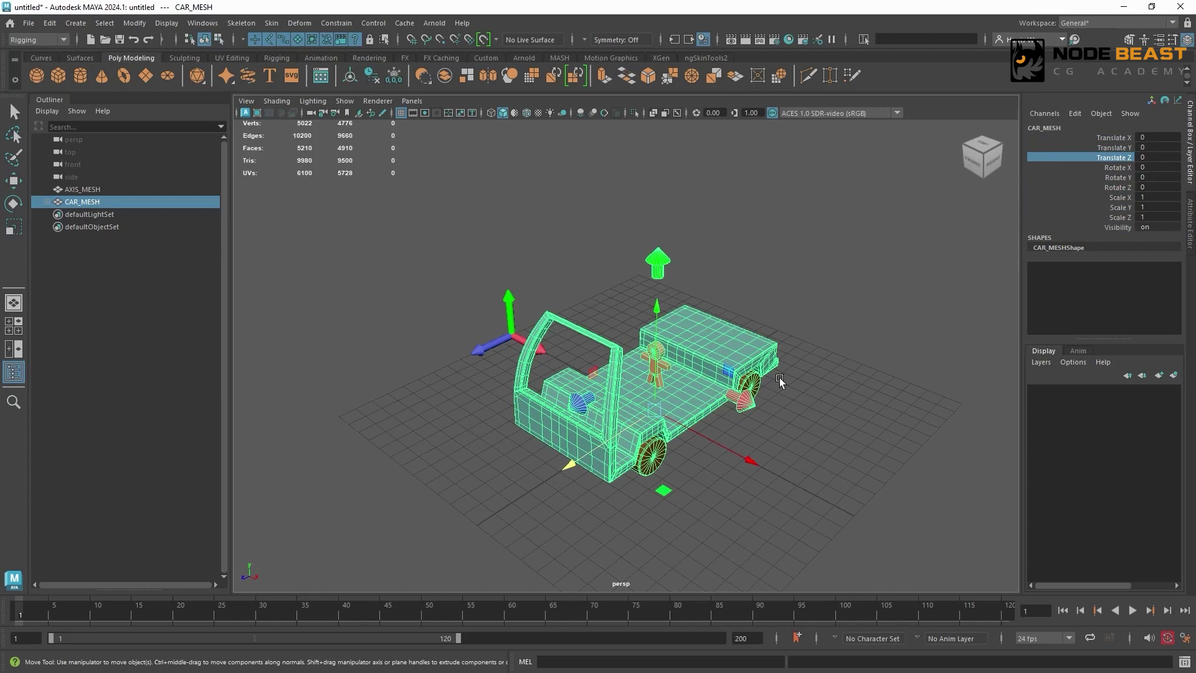
Move CAR_MESH along the Z axis to a Translate Z of 10.
{"action": "left_click_drag", "start_coordinate": [763, 348], "coordinate": [738, 345], "text": "alt"}
{"action": "middle_click_drag", "start_coordinate": [703, 336], "coordinate": [728, 295], "text": "alt"}
{"action": "scroll", "coordinate": [809, 293], "scroll_direction": "down", "scroll_amount": 1}
{"action": "left_click", "coordinate": [812, 293]}
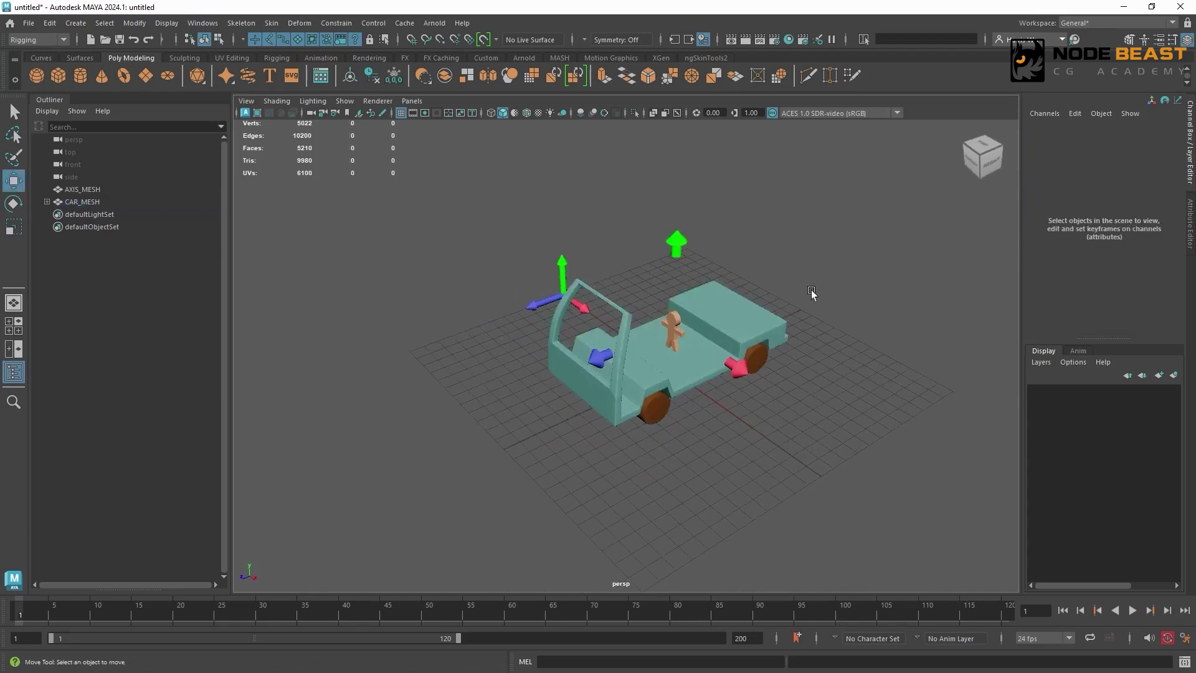
{"action": "left_click", "coordinate": [775, 311]}
{"action": "scroll", "coordinate": [816, 282], "scroll_direction": "down", "scroll_amount": 3}
{"action": "left_click_drag", "start_coordinate": [747, 296], "coordinate": [720, 301], "text": "alt"}
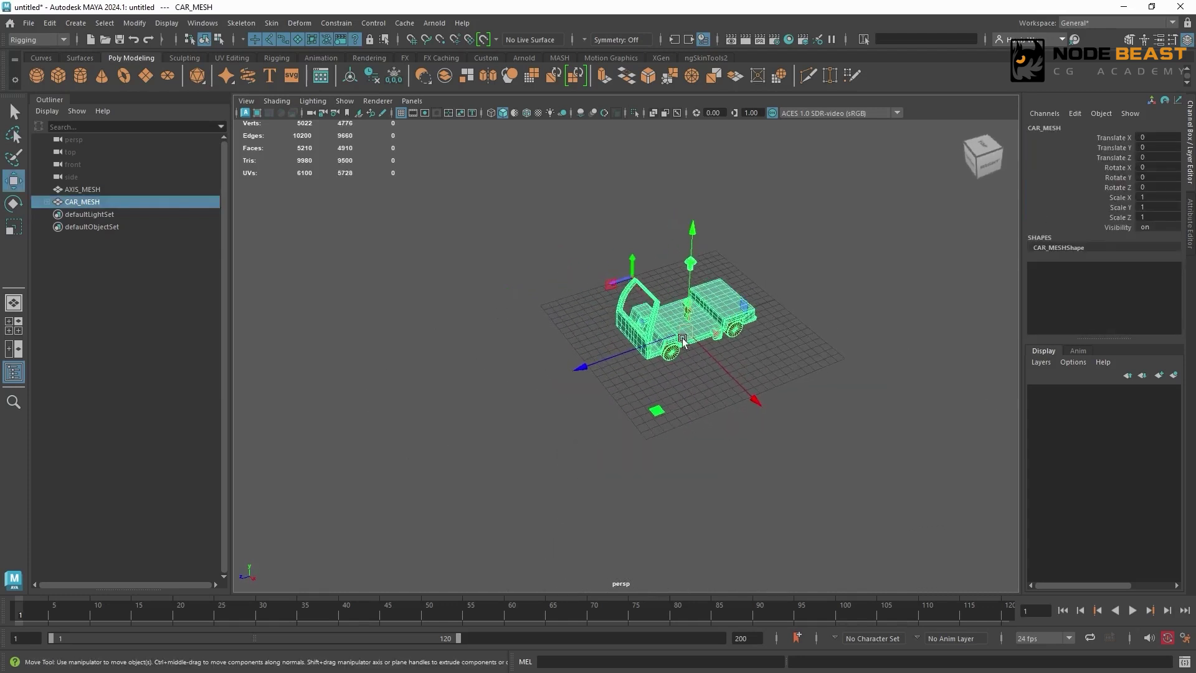
{"action": "left_click_drag", "start_coordinate": [659, 340], "coordinate": [467, 401]}
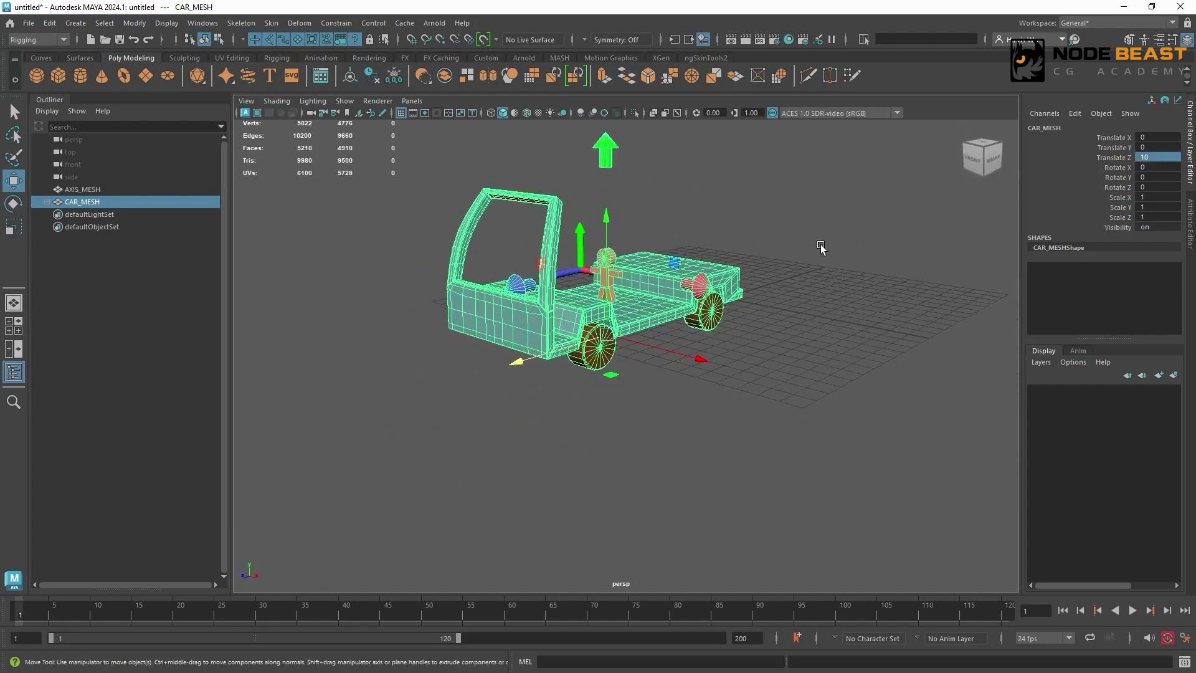
Select the character on the car and examine its translate, rotate and scale channels.
{"action": "left_click", "coordinate": [633, 272]}
{"action": "left_click", "coordinate": [633, 272]}
{"action": "left_click_drag", "start_coordinate": [633, 271], "coordinate": [488, 266], "text": "alt"}
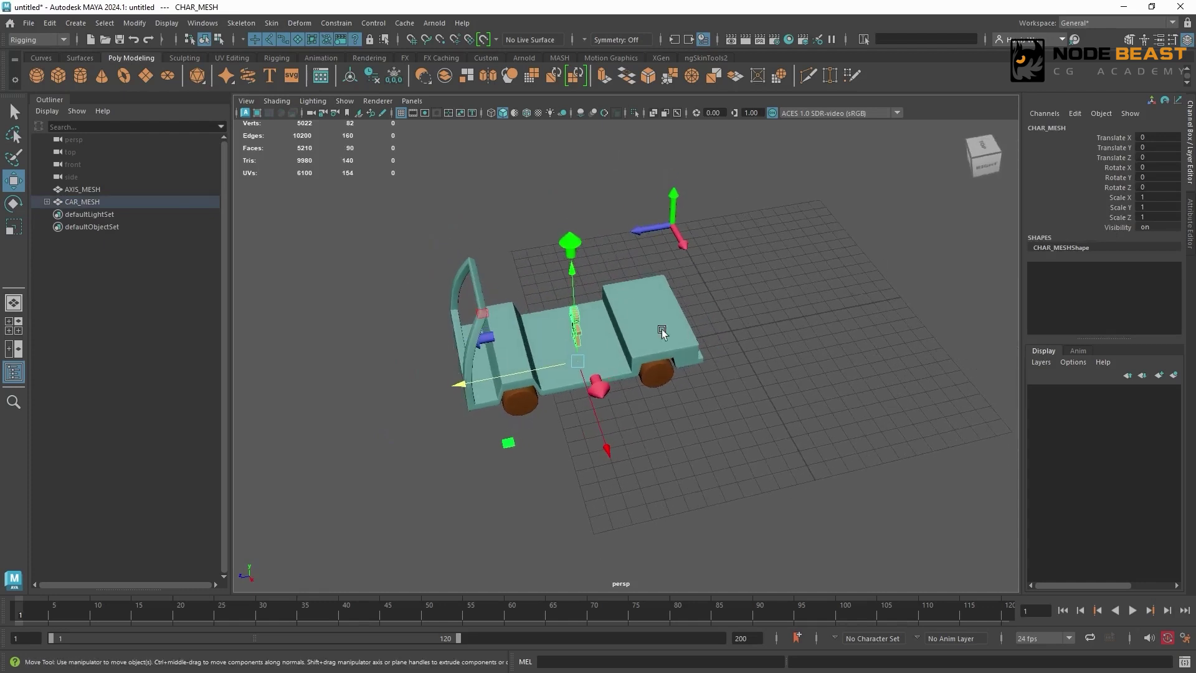
{"action": "left_click_drag", "start_coordinate": [1120, 140], "coordinate": [1119, 218]}
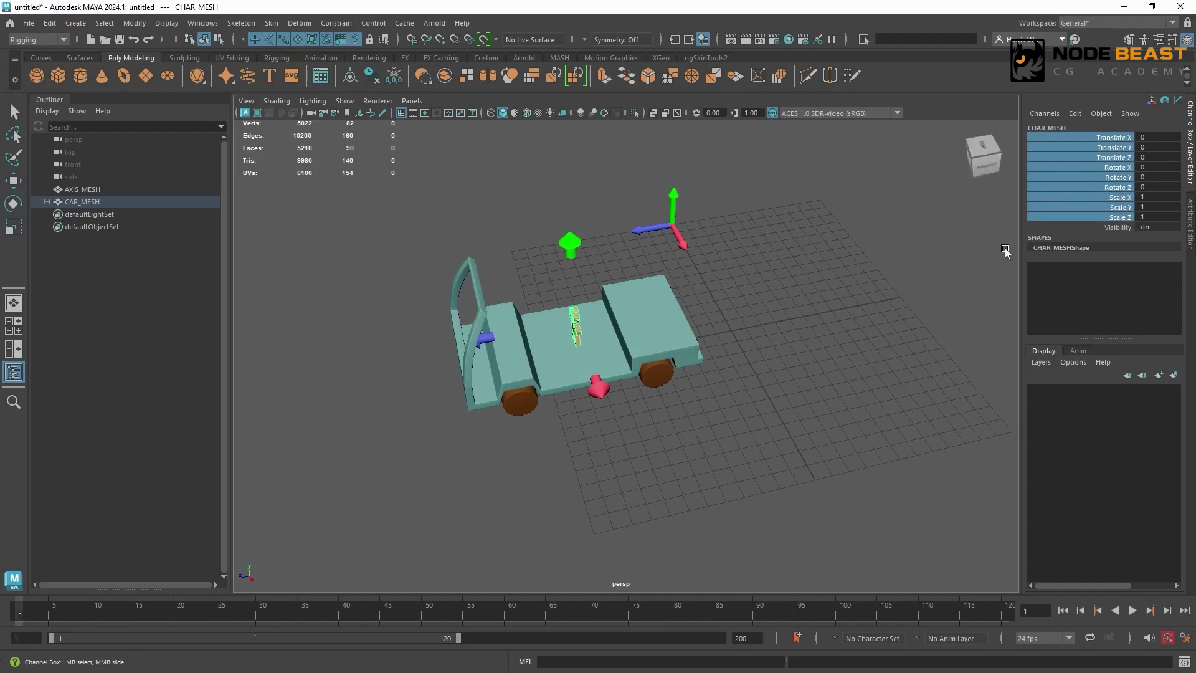
{"action": "left_click_drag", "start_coordinate": [826, 255], "coordinate": [761, 322], "text": "alt"}
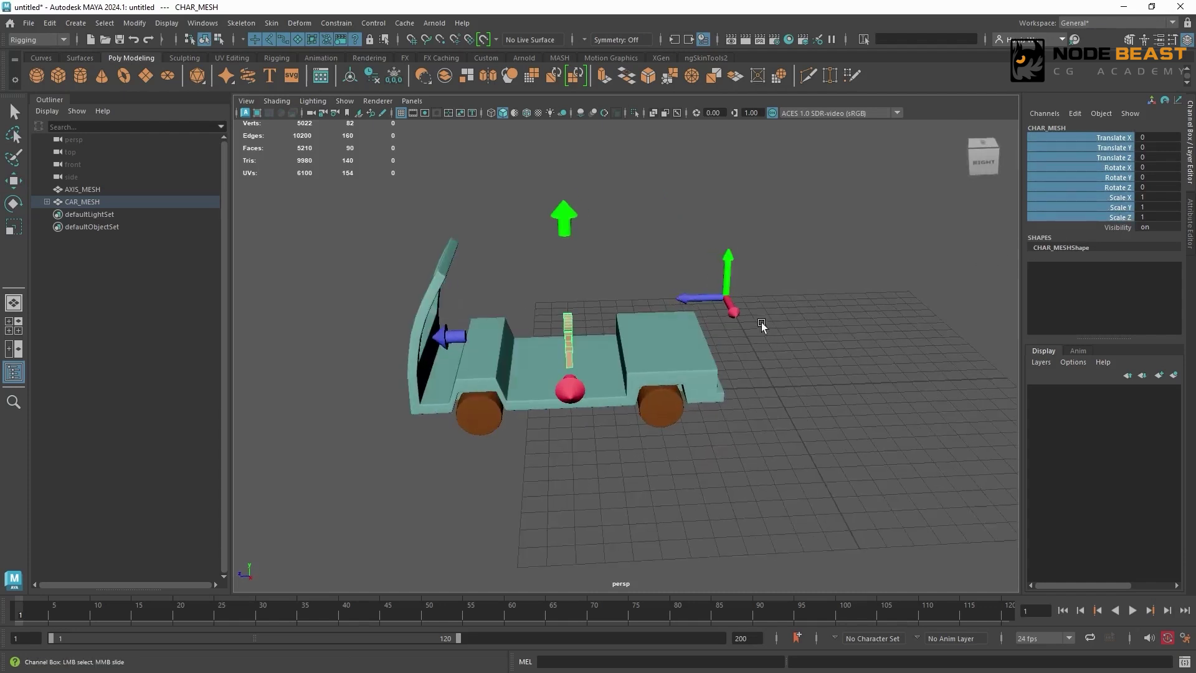
{"action": "key", "text": "w"}
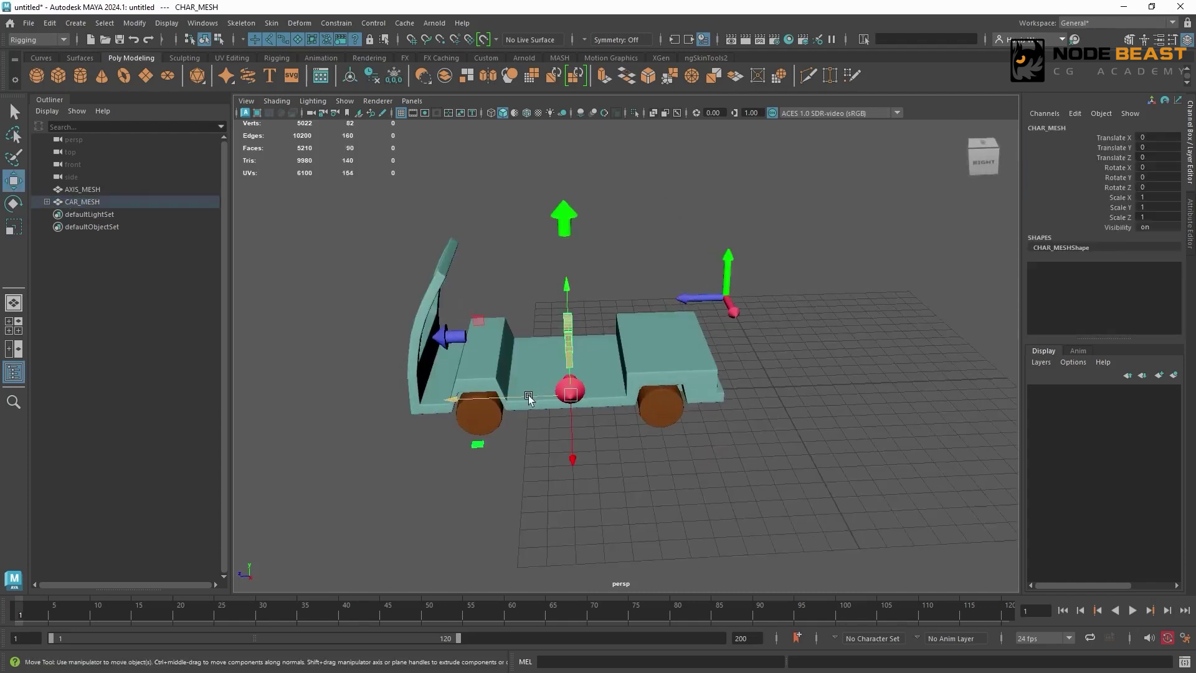
Move the character along Z, set its Translate Z to -1, and compare it with the car's channels.
{"action": "left_click_drag", "start_coordinate": [528, 395], "coordinate": [577, 393]}
{"action": "left_click", "coordinate": [1144, 157]}
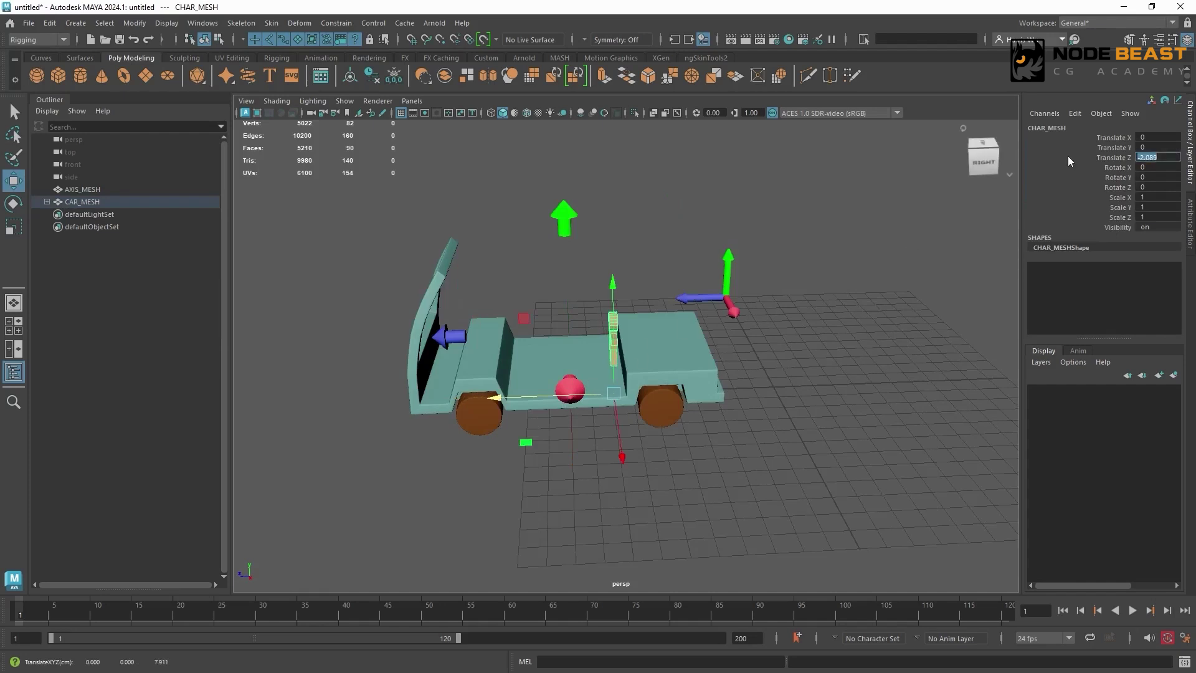
{"action": "left_click_drag", "start_coordinate": [921, 356], "coordinate": [829, 321], "text": "alt"}
{"action": "left_click", "coordinate": [828, 321]}
{"action": "left_click", "coordinate": [735, 352]}
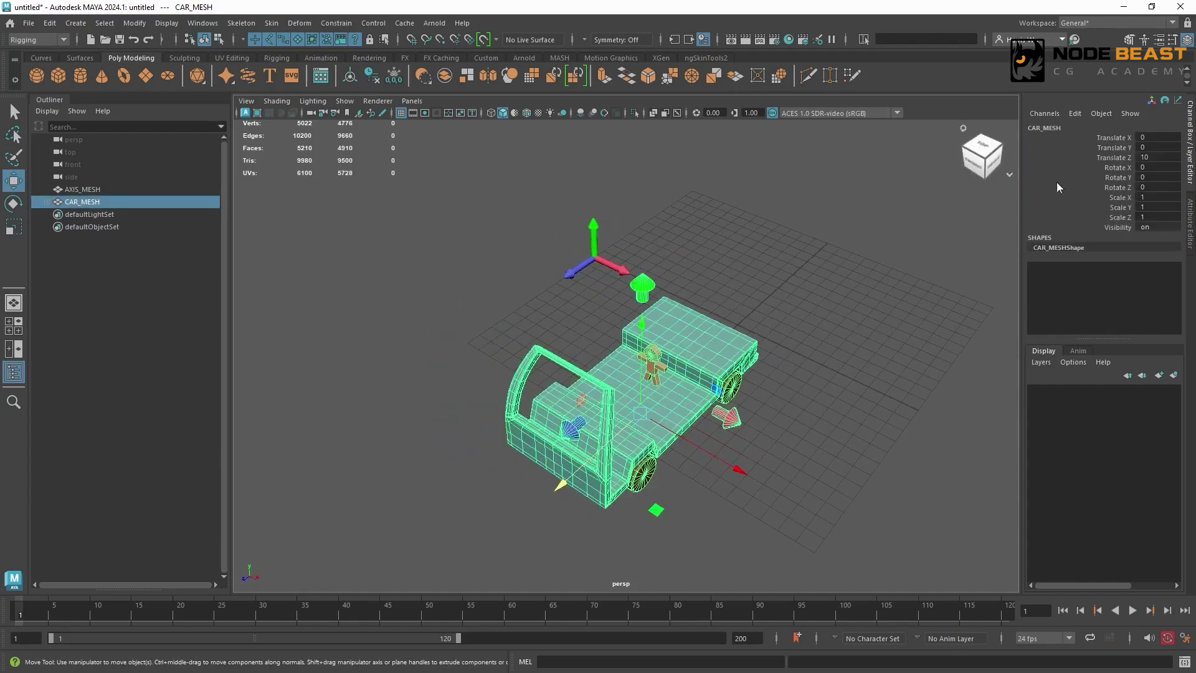
{"action": "left_click_drag", "start_coordinate": [794, 209], "coordinate": [887, 243], "text": "alt"}
{"action": "key", "text": "ctrl+z"}
{"action": "key", "text": "ctrl+z"}
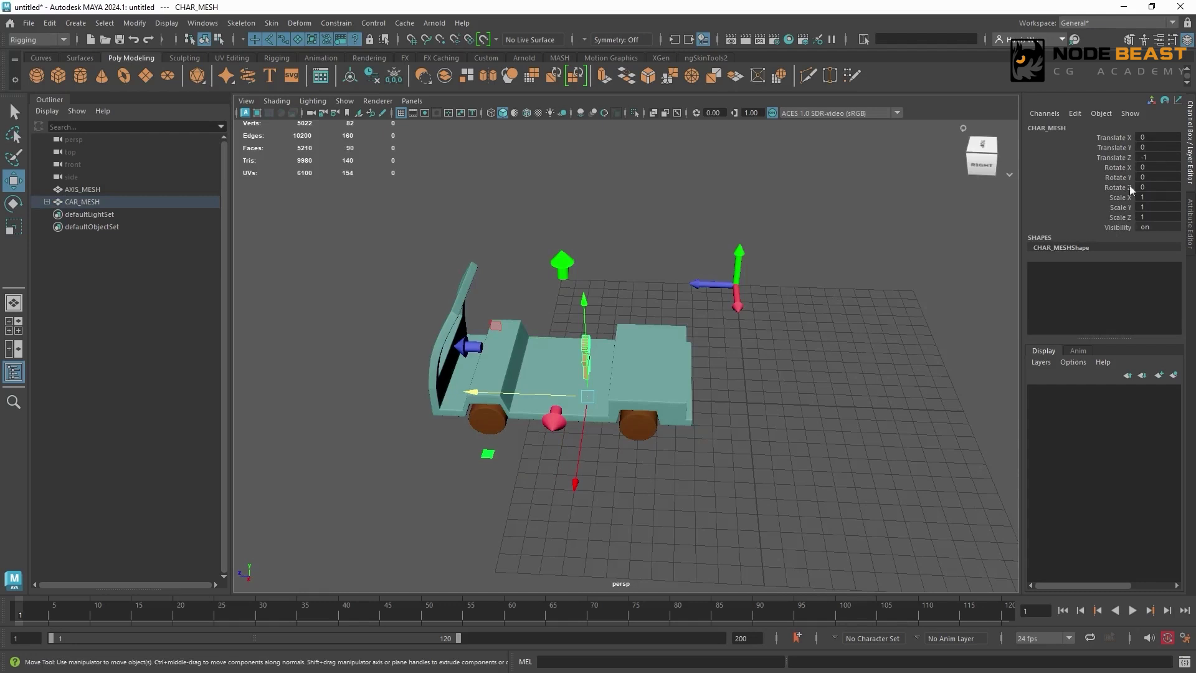
Select the character's parent, CAR_MESH, and set its Translate Z to 0.
{"action": "left_click_drag", "start_coordinate": [739, 324], "coordinate": [711, 321], "text": "alt"}
{"action": "right_click_drag", "start_coordinate": [710, 321], "coordinate": [797, 367], "text": "alt"}
{"action": "mouse_move", "coordinate": [797, 367]}
{"action": "left_mouse_down", "text": "alt"}
{"action": "mouse_move", "coordinate": [771, 324]}
{"action": "mouse_move", "coordinate": [778, 360]}
{"action": "left_mouse_up", "text": "alt"}
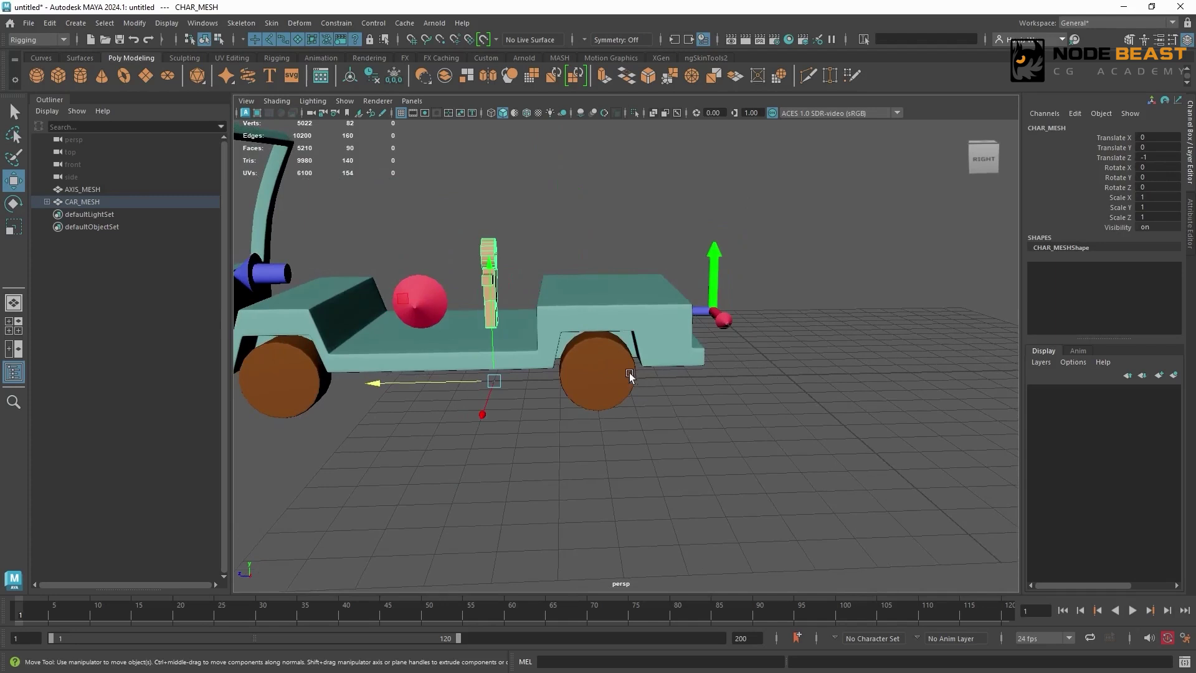
{"action": "left_click_drag", "start_coordinate": [548, 344], "coordinate": [648, 364], "text": "alt"}
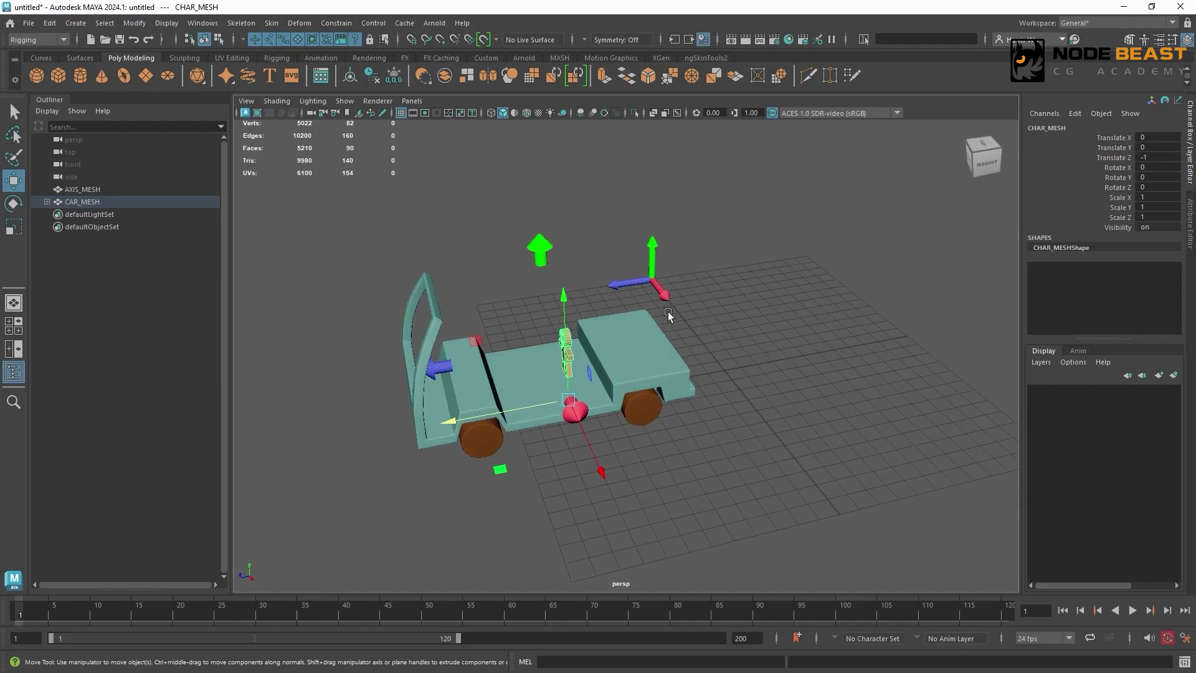
{"action": "key", "text": "Up"}
{"action": "left_click", "coordinate": [1146, 157]}
{"action": "type", "text": "0"}
{"action": "key", "text": "Return"}
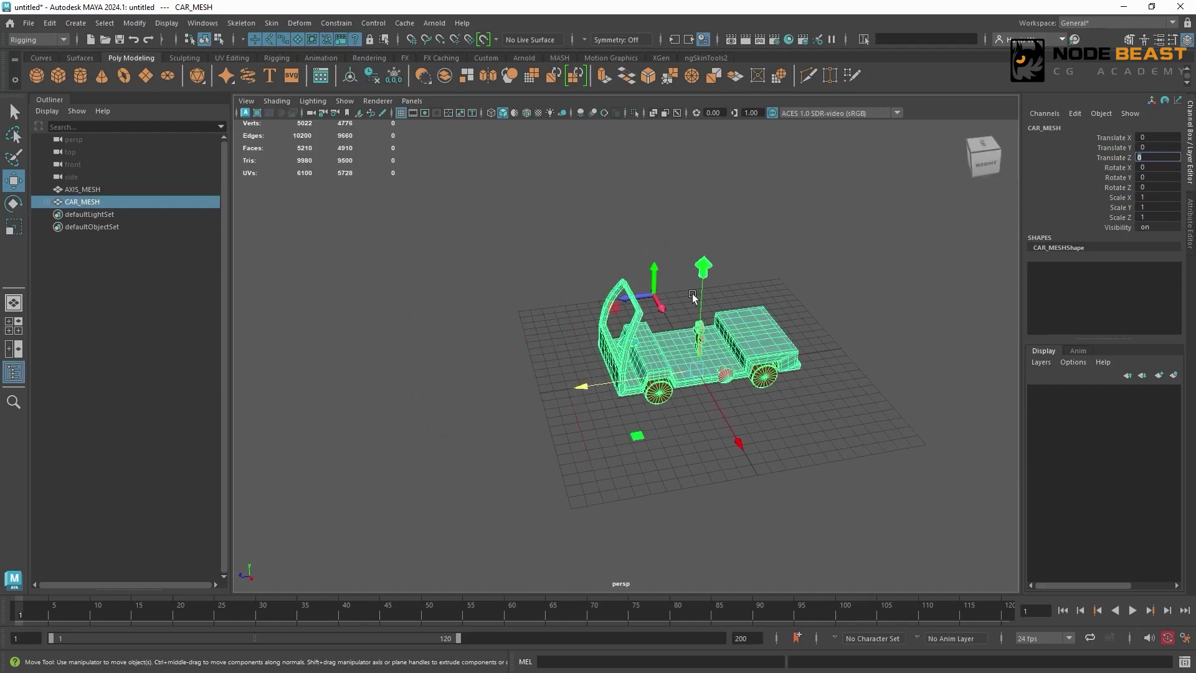
Rotate the car about its X axis and set Rotate X to -90.
{"action": "left_click_drag", "start_coordinate": [715, 313], "coordinate": [660, 289], "text": "alt"}
{"action": "right_click_drag", "start_coordinate": [660, 288], "coordinate": [753, 291], "text": "alt"}
{"action": "key", "text": "e"}
{"action": "left_click_drag", "start_coordinate": [770, 297], "coordinate": [831, 447]}
{"action": "left_click", "coordinate": [1160, 167]}
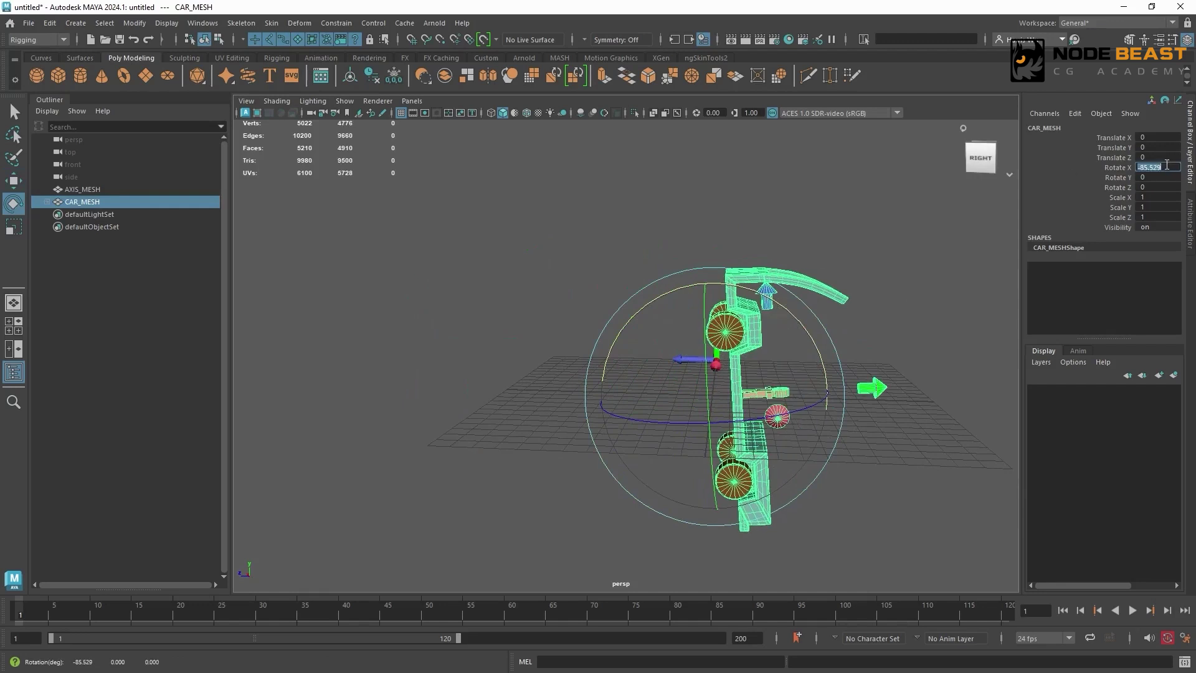
{"action": "type", "text": "-90"}
{"action": "key", "text": "Return"}
Try moving the upright-rotated car along its local Y axis.
{"action": "left_click_drag", "start_coordinate": [786, 342], "coordinate": [755, 315], "text": "alt"}
{"action": "left_click", "coordinate": [927, 336]}
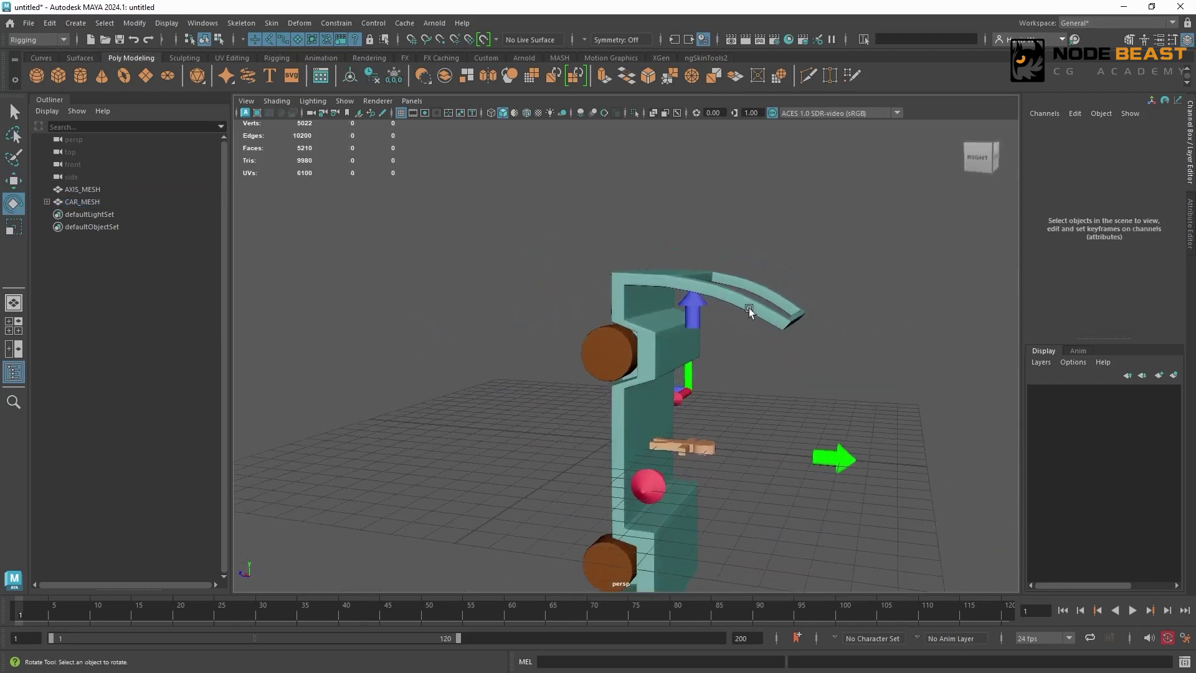
{"action": "left_click", "coordinate": [660, 368]}
{"action": "key", "text": "w"}
{"action": "left_click_drag", "start_coordinate": [660, 368], "coordinate": [772, 406]}
{"action": "key", "text": "ctrl+z"}
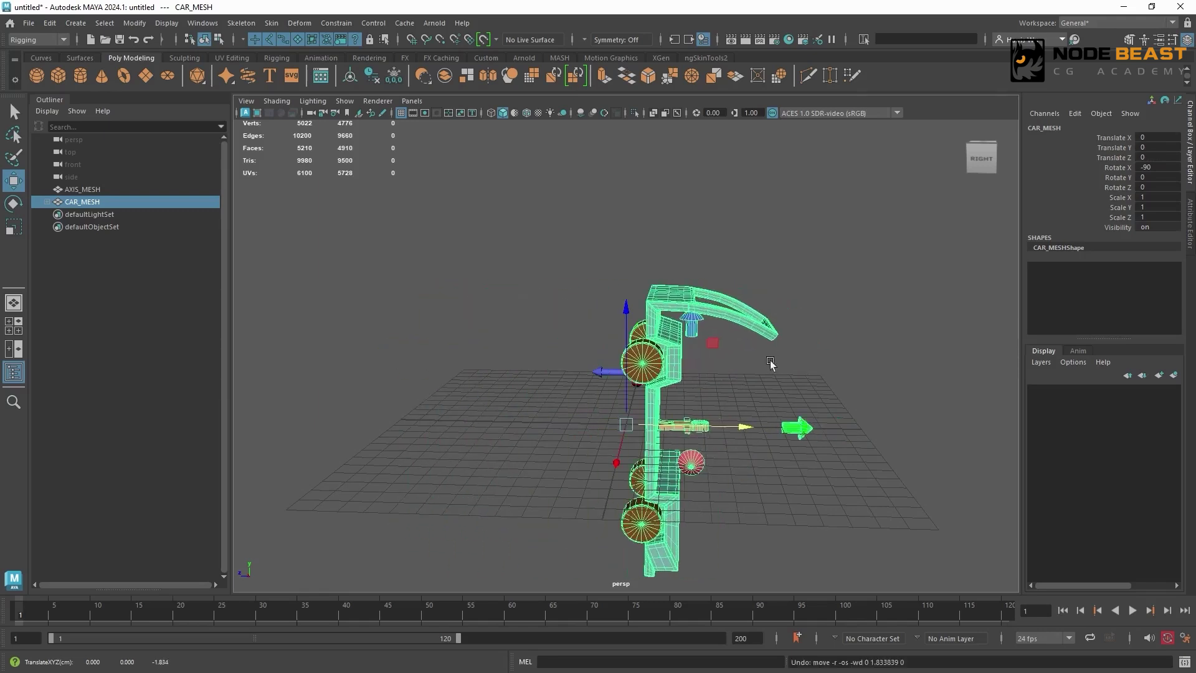
Move the character along its local Z axis and set its Translate Z to 2.
{"action": "left_click_drag", "start_coordinate": [772, 365], "coordinate": [739, 354], "text": "alt"}
{"action": "scroll", "coordinate": [751, 390], "scroll_direction": "up", "scroll_amount": 3}
{"action": "left_click", "coordinate": [764, 422]}
{"action": "left_click", "coordinate": [700, 459]}
{"action": "scroll", "coordinate": [711, 399], "scroll_direction": "down", "scroll_amount": 2}
{"action": "left_click_drag", "start_coordinate": [711, 395], "coordinate": [595, 329], "text": "alt"}
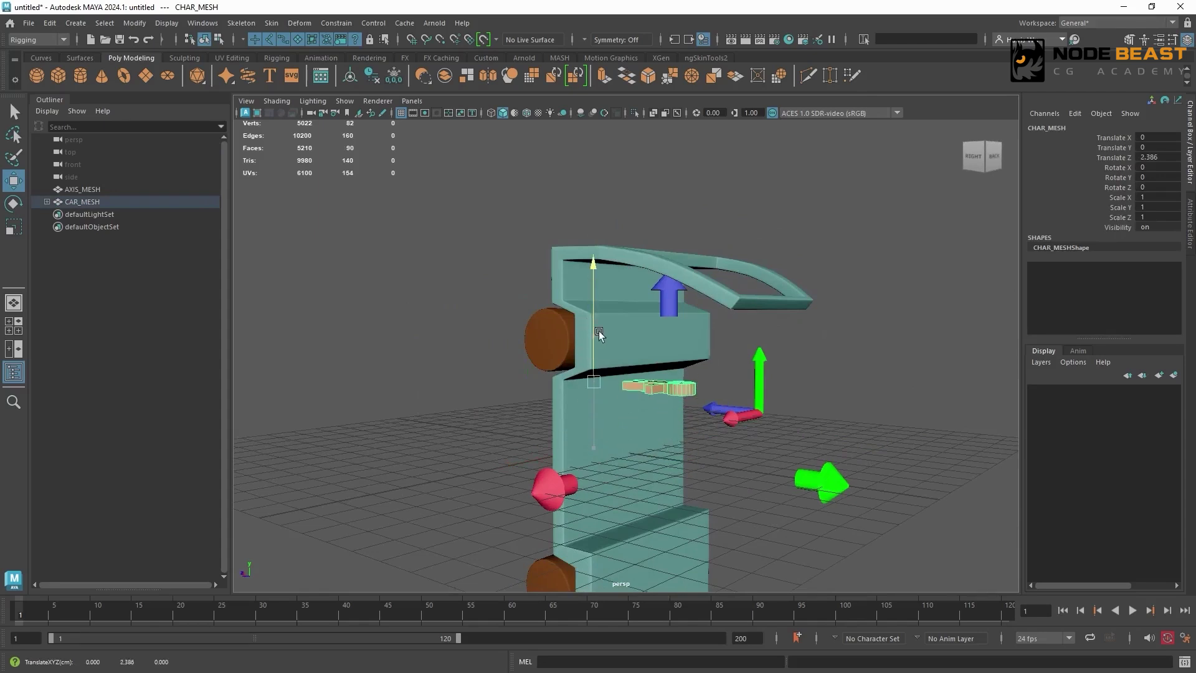
{"action": "left_click", "coordinate": [1153, 157]}
{"action": "left_click_drag", "start_coordinate": [743, 342], "coordinate": [649, 314], "text": "alt"}
{"action": "type", "text": "2"}
{"action": "key", "text": "Return"}
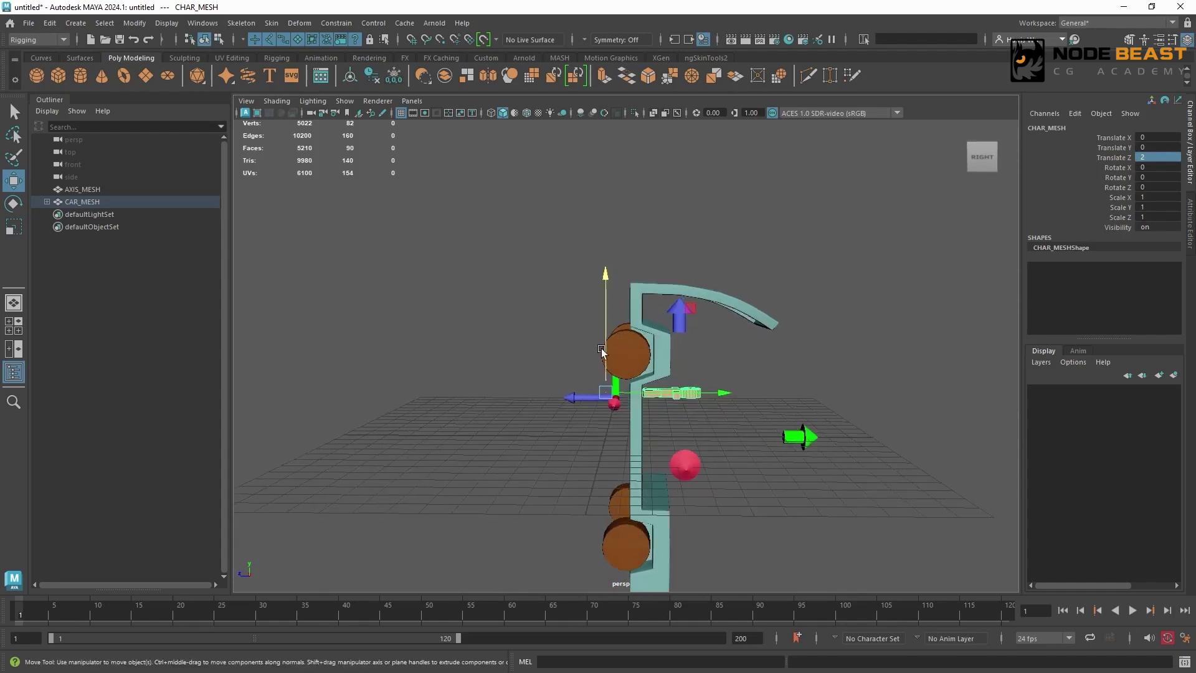
Compare the character's local translate axes and channels with the world directions shown by AXIS_MESH.
{"action": "left_click_drag", "start_coordinate": [645, 369], "coordinate": [685, 379], "text": "alt"}
{"action": "left_click", "coordinate": [544, 391]}
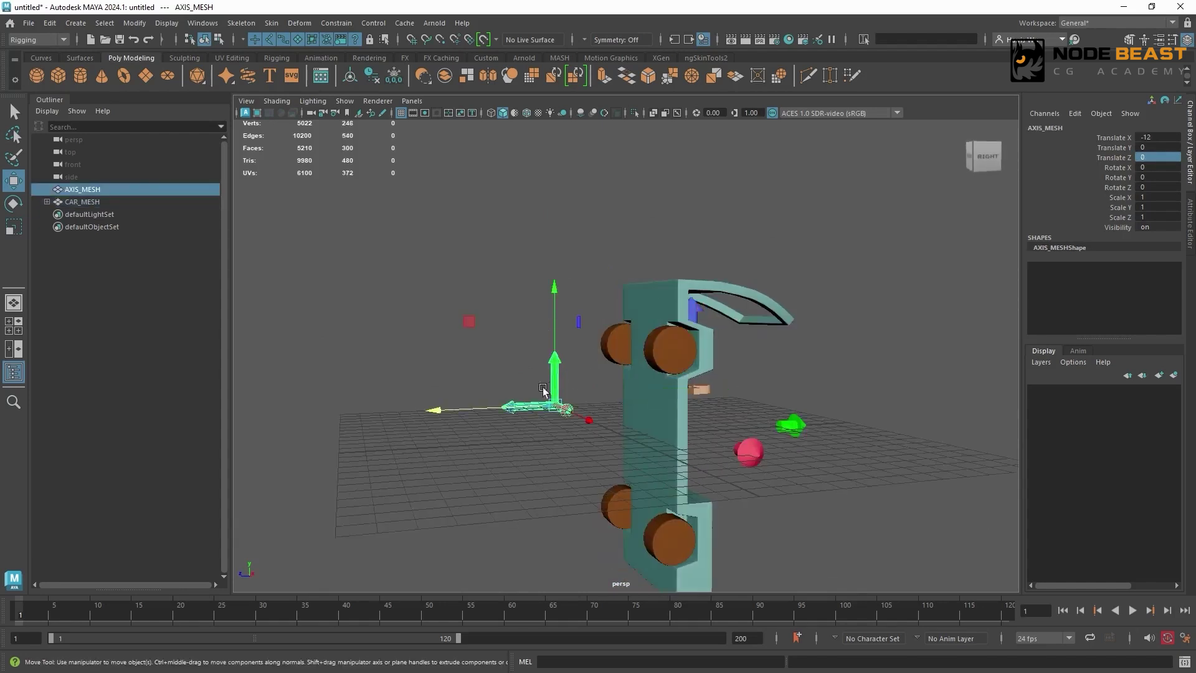
{"action": "left_click", "coordinate": [526, 390]}
{"action": "left_click_drag", "start_coordinate": [602, 383], "coordinate": [593, 383], "text": "alt"}
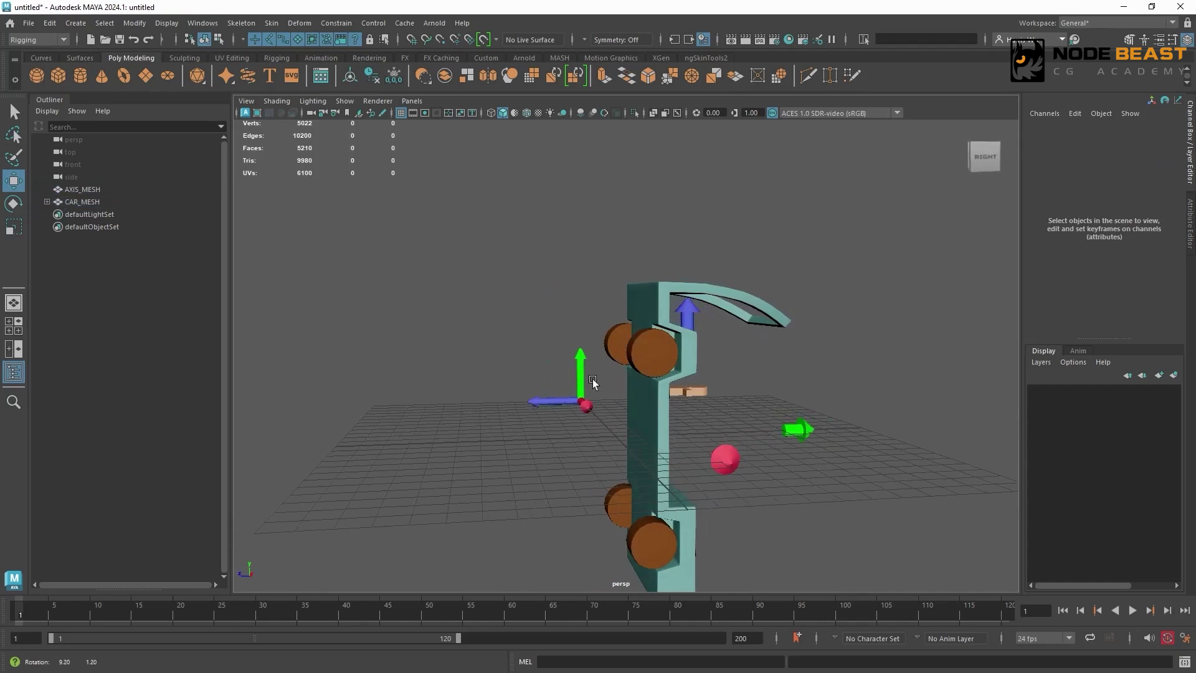
{"action": "left_click", "coordinate": [695, 390]}
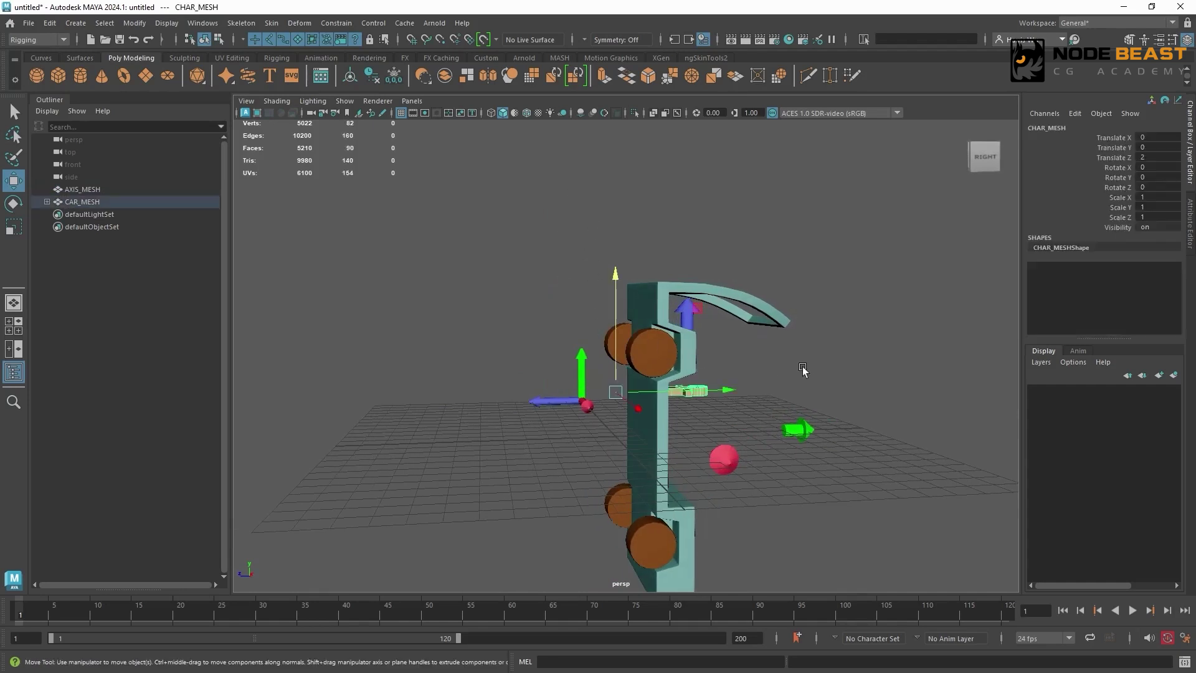
{"action": "left_click_drag", "start_coordinate": [802, 370], "coordinate": [684, 297], "text": "alt"}
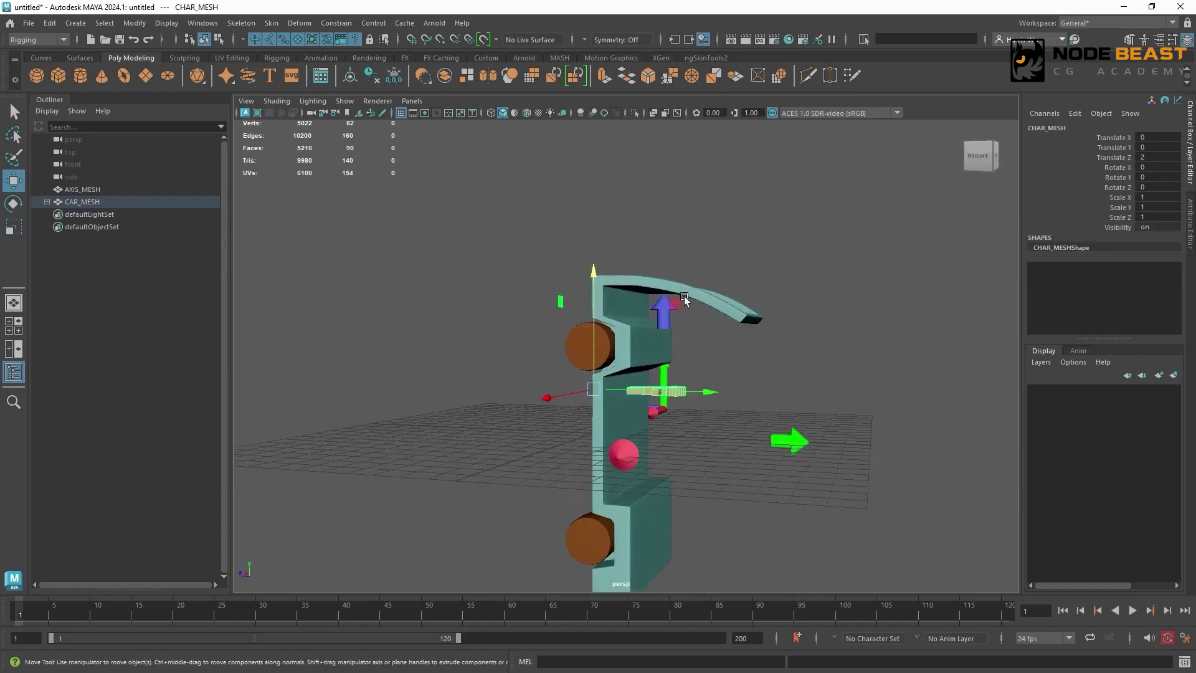
{"action": "left_click_drag", "start_coordinate": [1112, 140], "coordinate": [1111, 158]}
{"action": "left_click", "coordinate": [1128, 158]}
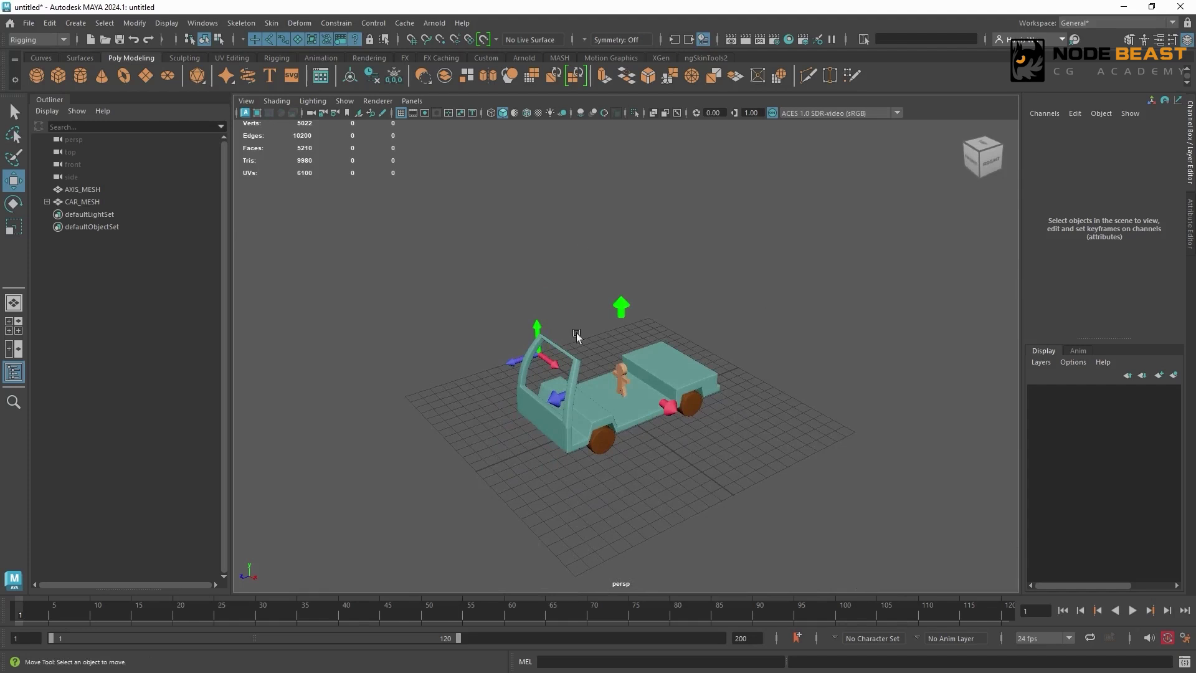
Undo the existing parenting of the character and try parenting CHAR_MESH under CAR_MESH again.
{"action": "key", "text": "ctrl+z"}
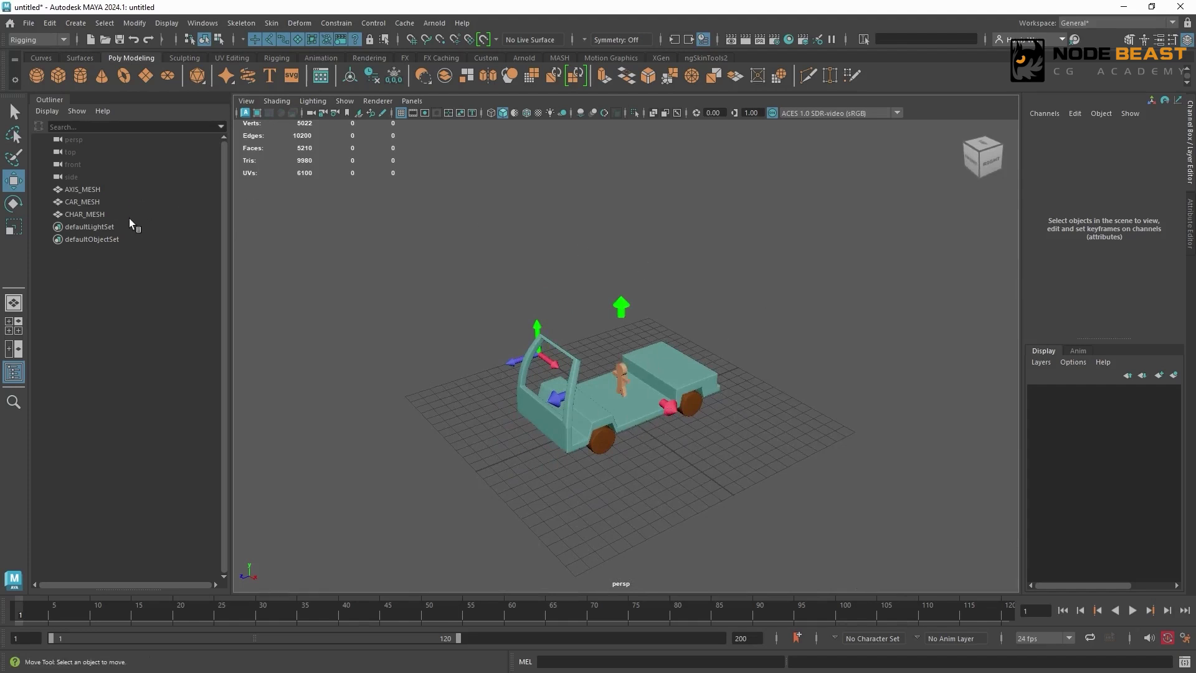
{"action": "left_click", "coordinate": [623, 372]}
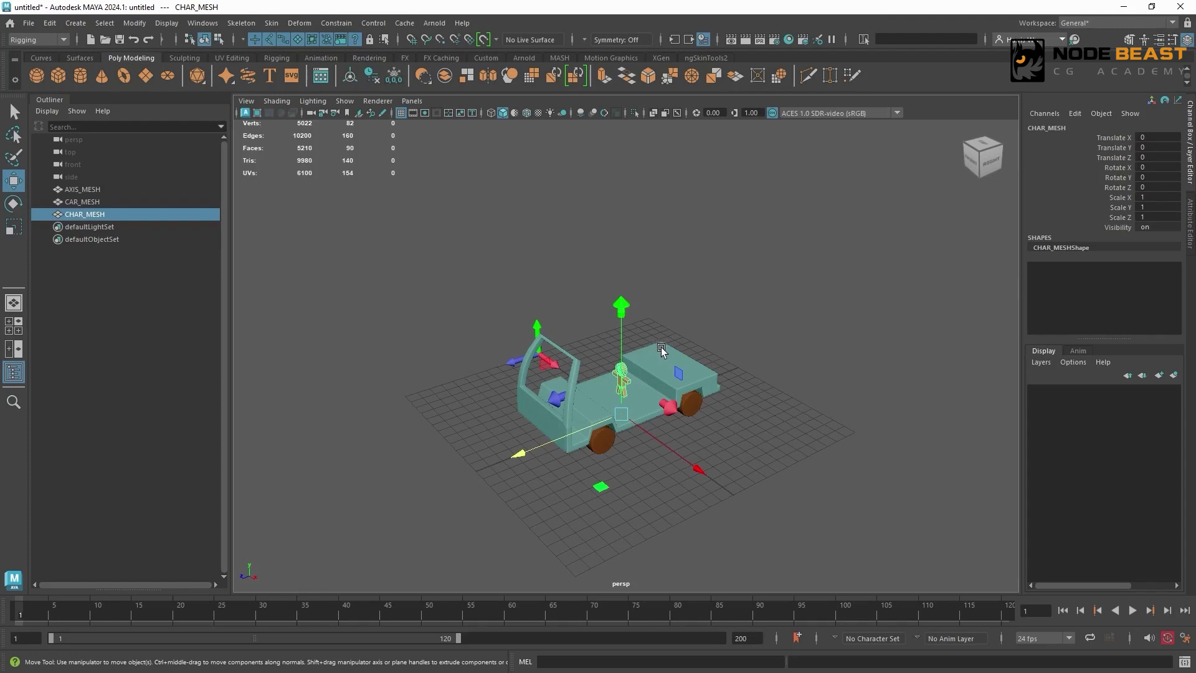
{"action": "left_click", "coordinate": [660, 346], "text": "shift"}
{"action": "left_click", "coordinate": [49, 23]}
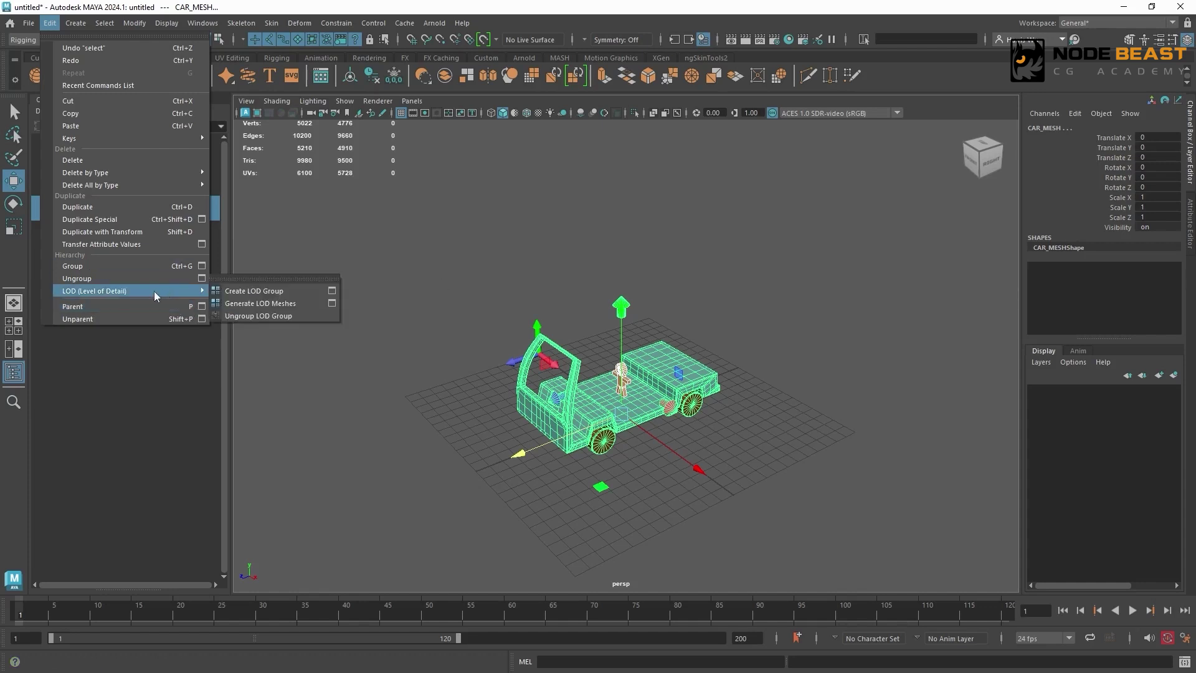
{"action": "left_click", "coordinate": [129, 306]}
{"action": "key", "text": "ctrl+z"}
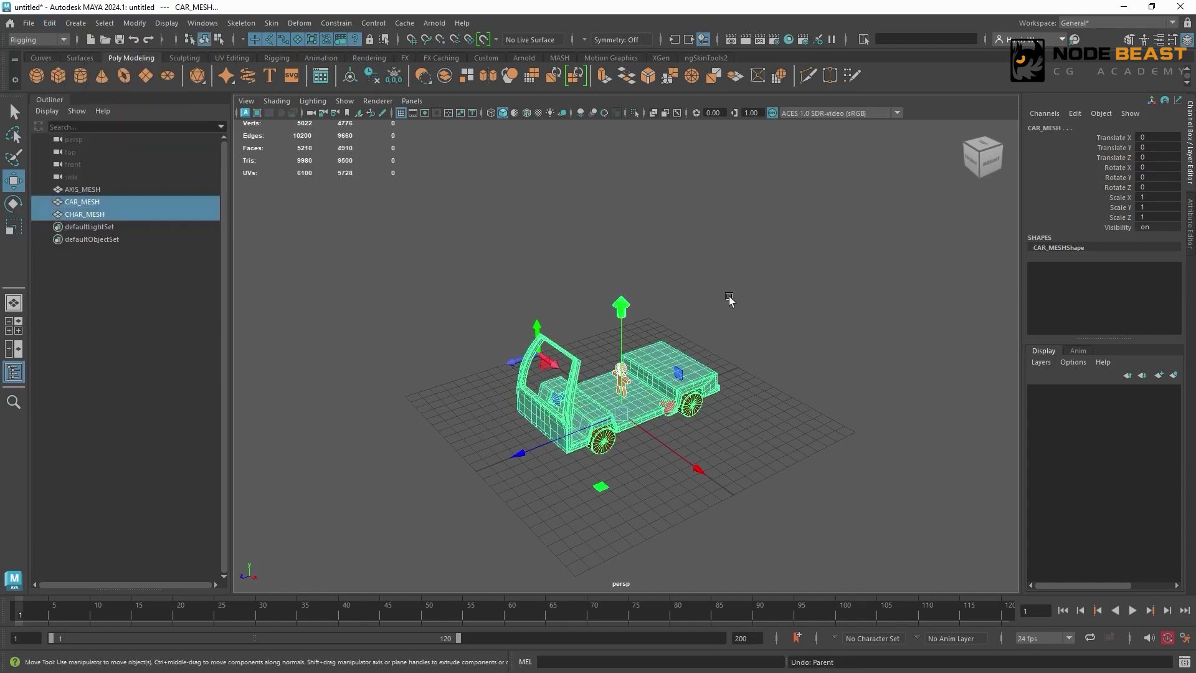
Parent CHAR_MESH under CAR_MESH, selecting the character as child first and the car as parent last.
{"action": "left_click", "coordinate": [717, 302]}
{"action": "left_click", "coordinate": [620, 374]}
{"action": "left_click", "coordinate": [655, 346], "text": "shift"}
{"action": "key", "text": "p"}
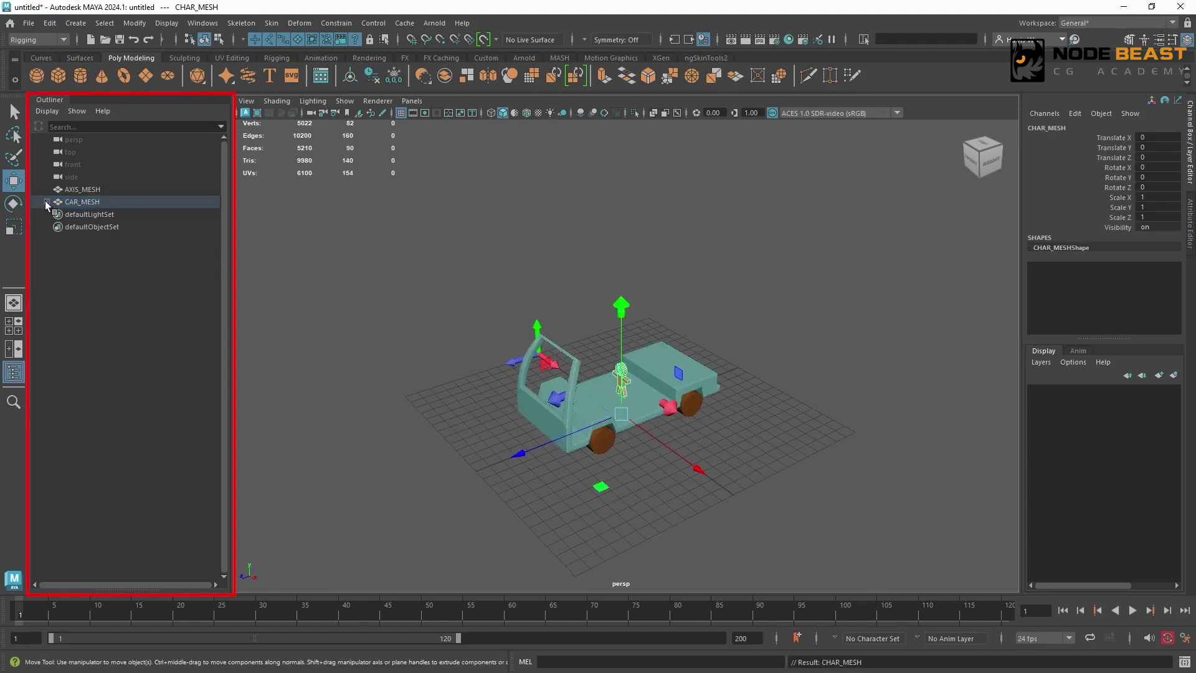
{"action": "key", "text": "ctrl+z"}
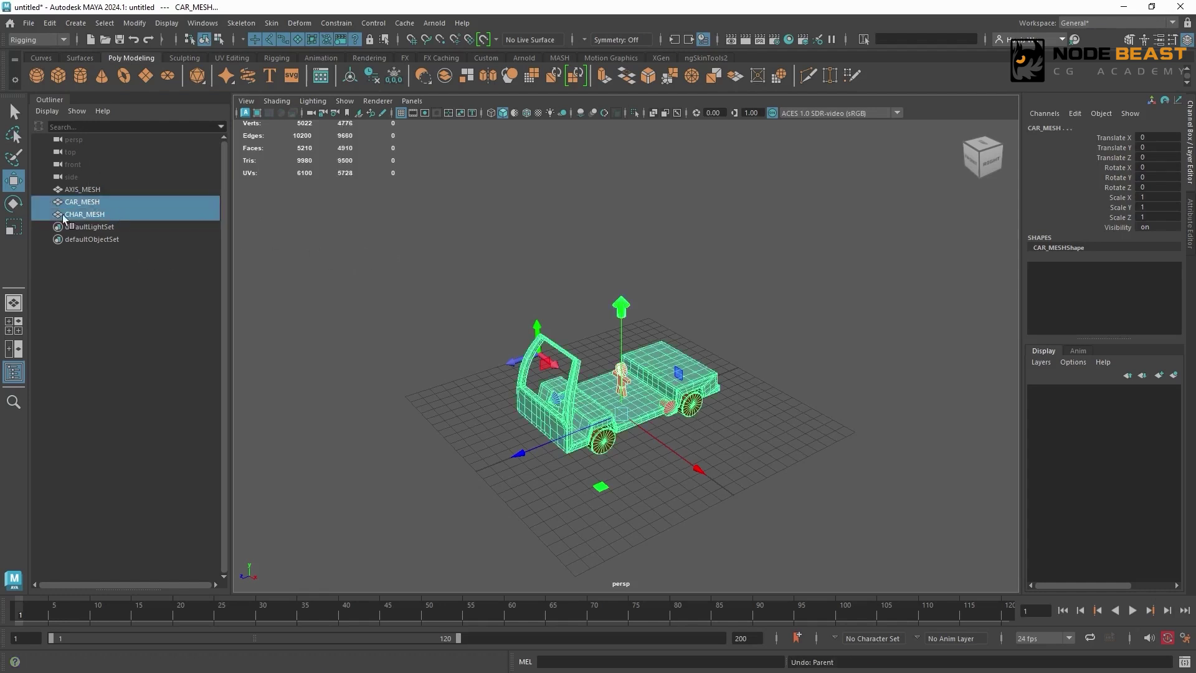
{"action": "key", "text": "p"}
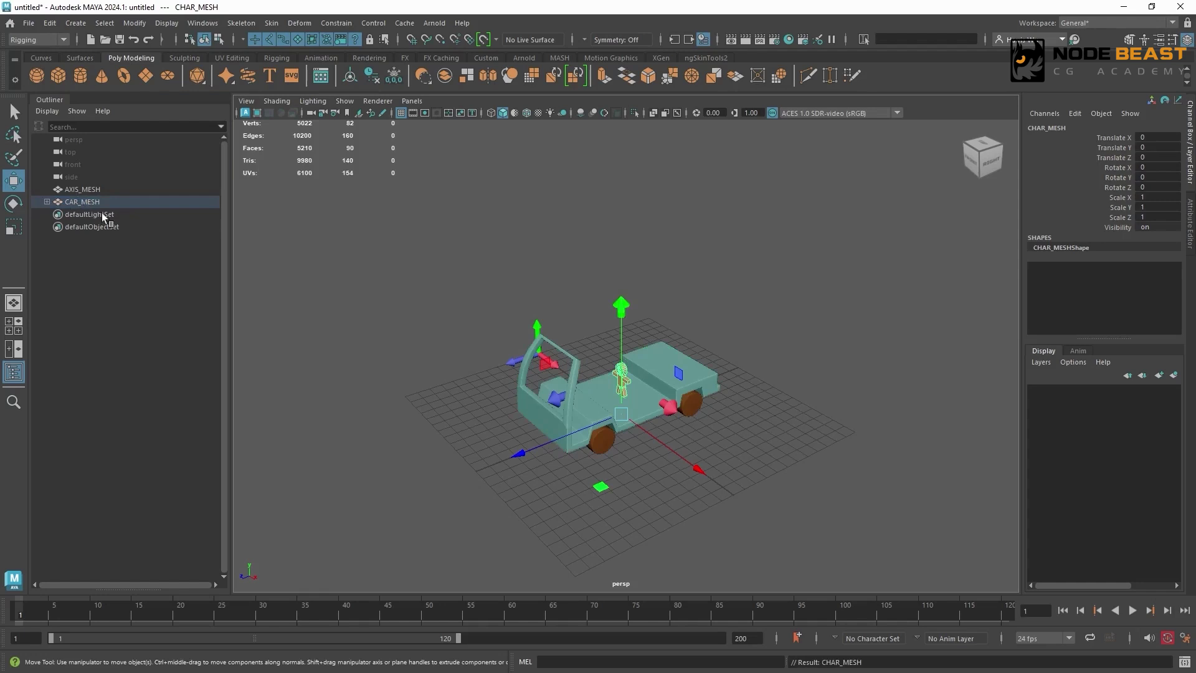
Expand CAR_MESH in the Outliner and compare selecting the parent car with selecting its child CHAR_MESH.
{"action": "left_click", "coordinate": [46, 202]}
{"action": "left_click", "coordinate": [87, 201]}
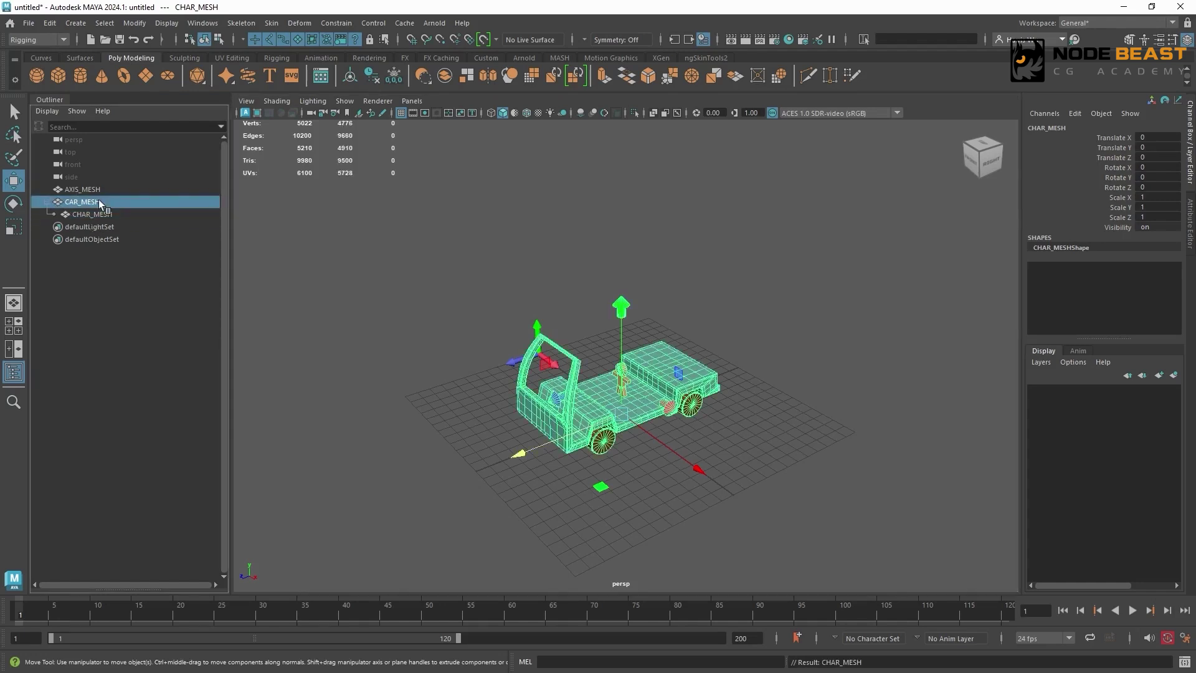
{"action": "left_click", "coordinate": [88, 214]}
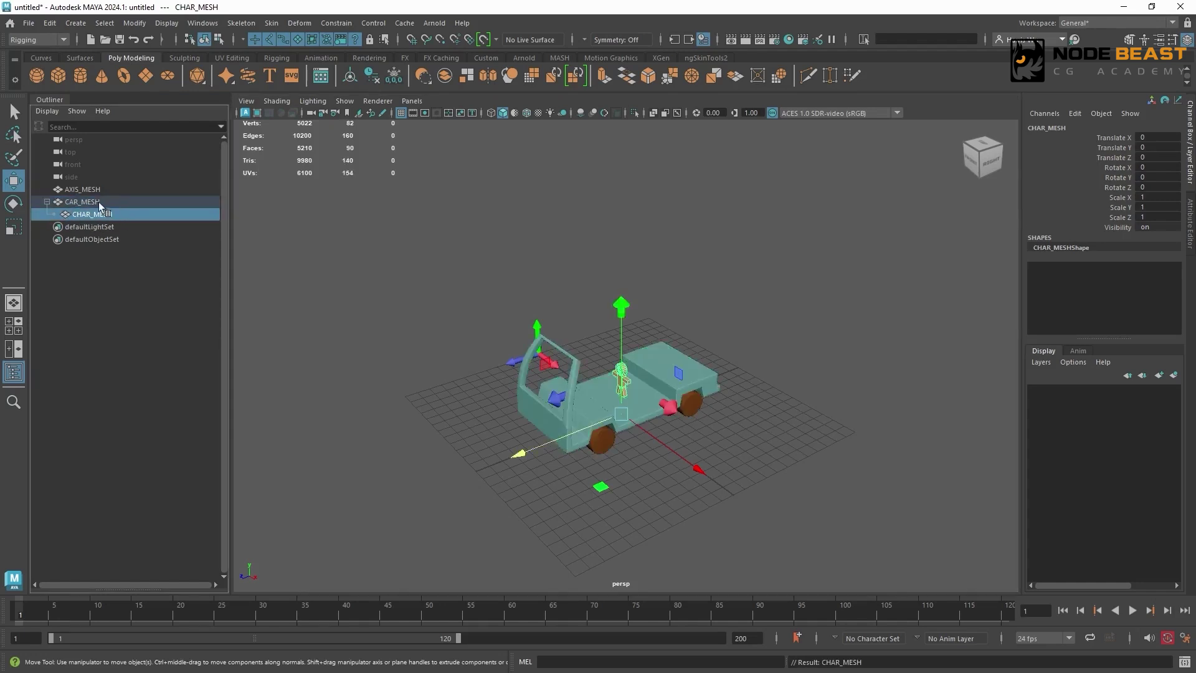
{"action": "left_click", "coordinate": [101, 204]}
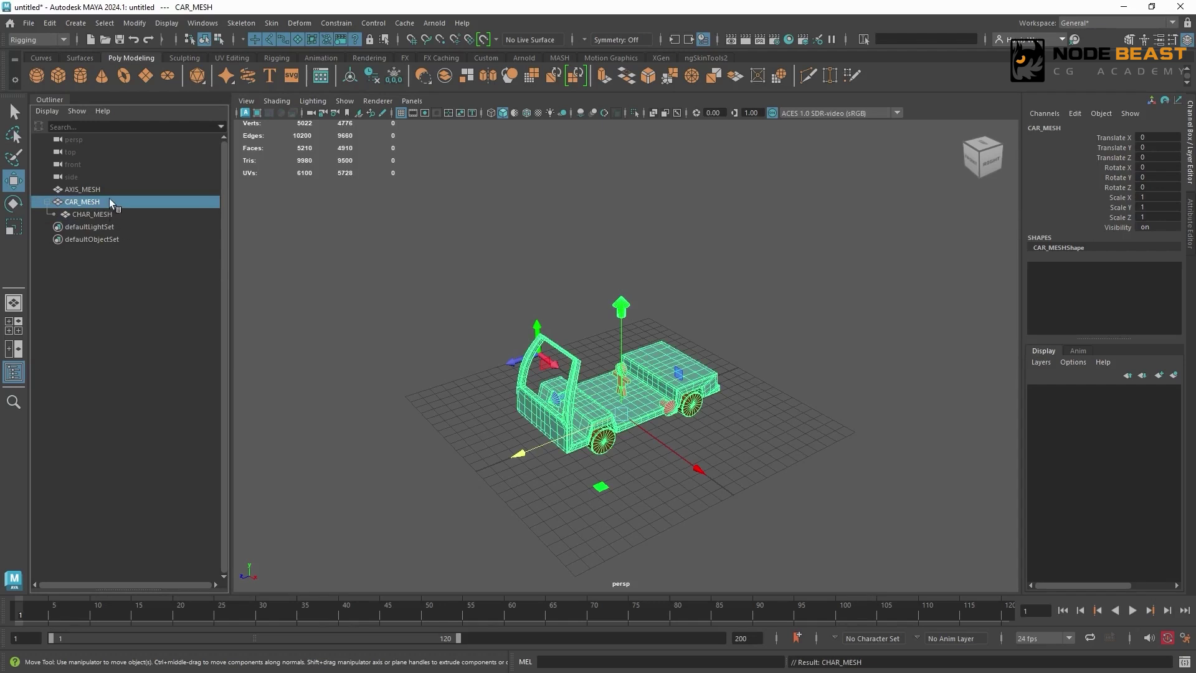
{"action": "left_click", "coordinate": [112, 216]}
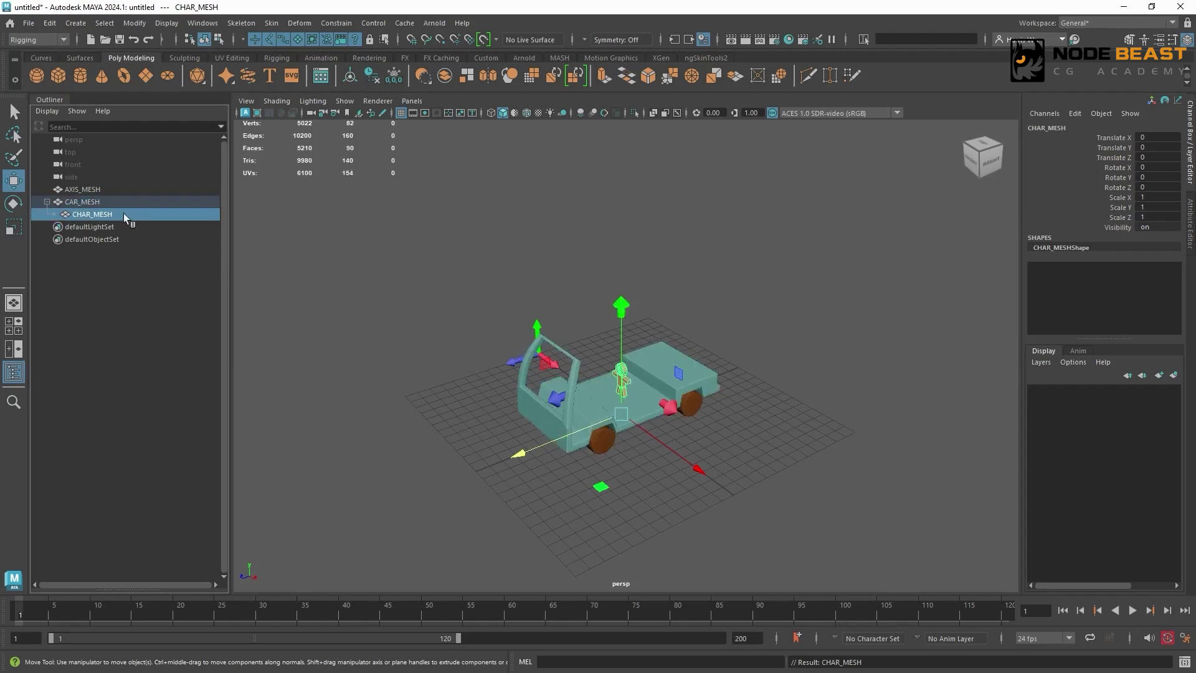
Try moving CAR_MESH together with its child, undo the move and clear the selection.
{"action": "left_click", "coordinate": [147, 202]}
{"action": "middle_click_drag", "start_coordinate": [664, 358], "coordinate": [639, 367]}
{"action": "key", "text": "ctrl+z"}
{"action": "left_click", "coordinate": [699, 326]}
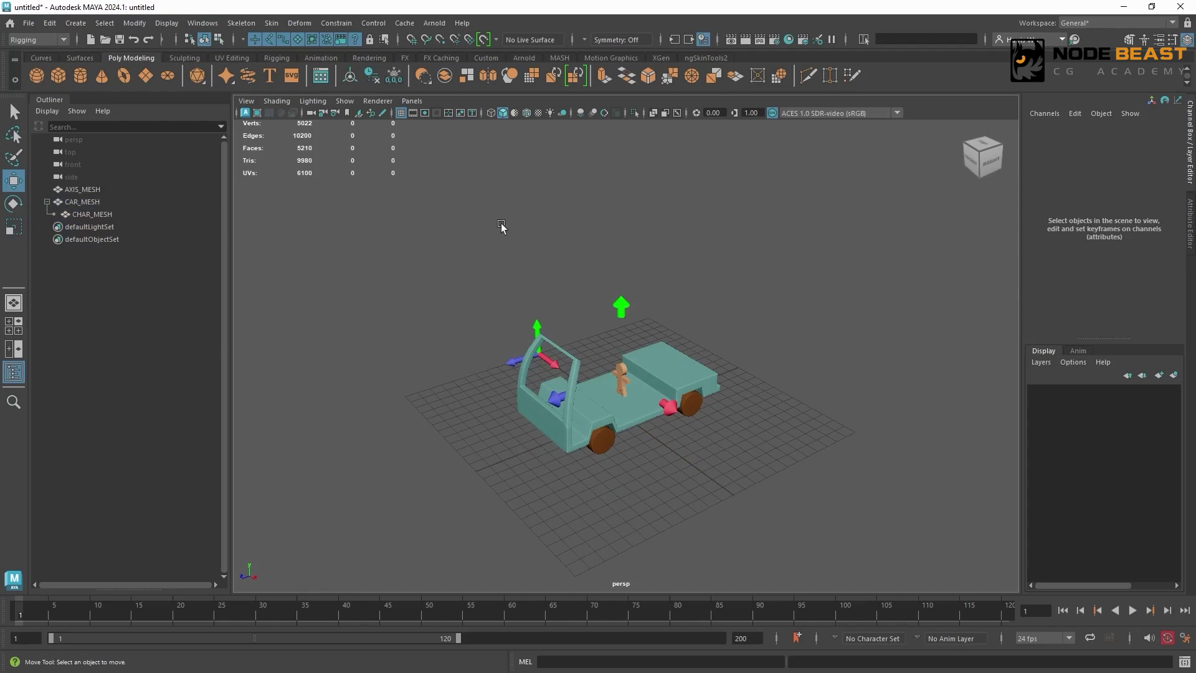
Unparent CHAR_MESH from CAR_MESH.
{"action": "left_click", "coordinate": [622, 373]}
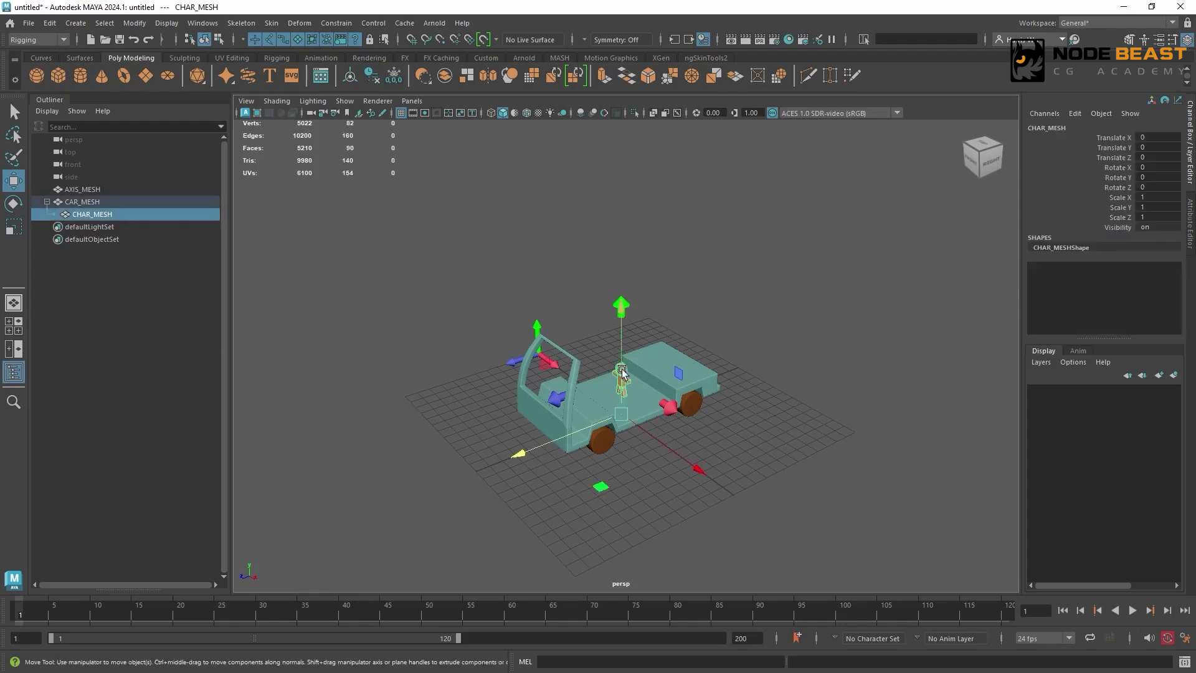
{"action": "left_click", "coordinate": [49, 23]}
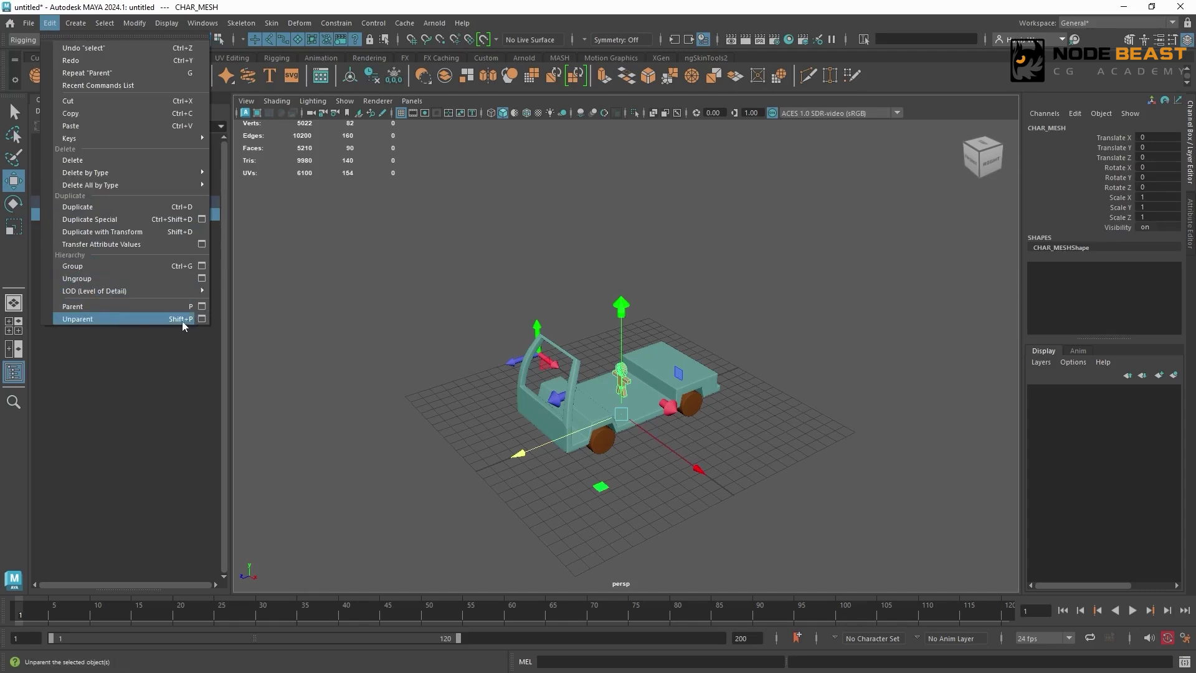
{"action": "left_click", "coordinate": [472, 278]}
{"action": "left_click", "coordinate": [114, 215]}
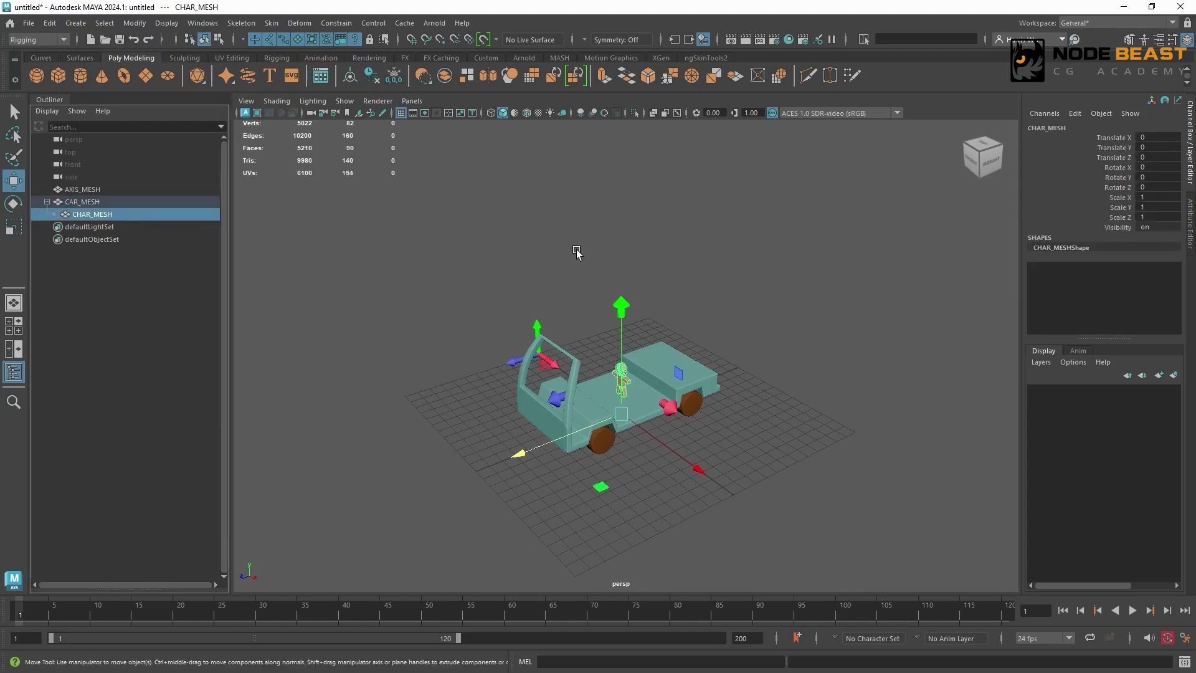
{"action": "key", "text": "shift+p"}
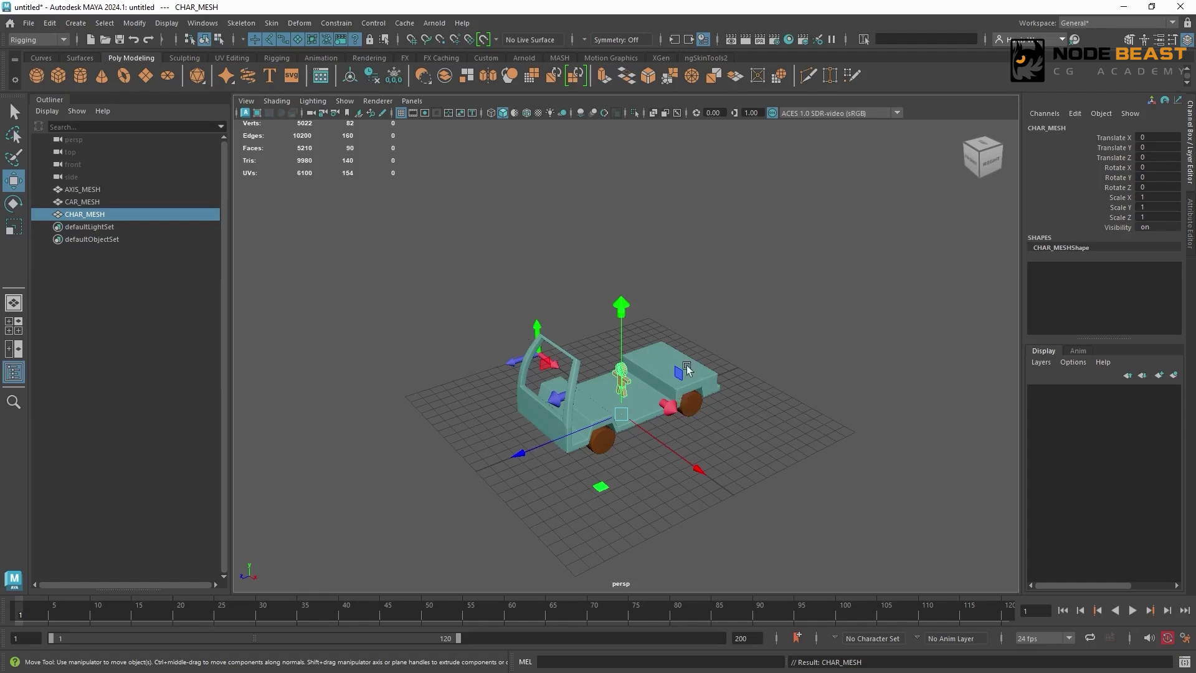
Reparent CHAR_MESH under CAR_MESH directly in the Outliner, and take it back out to the top level above CAR_MESH.
{"action": "left_click", "coordinate": [108, 203]}
{"action": "left_click", "coordinate": [99, 215]}
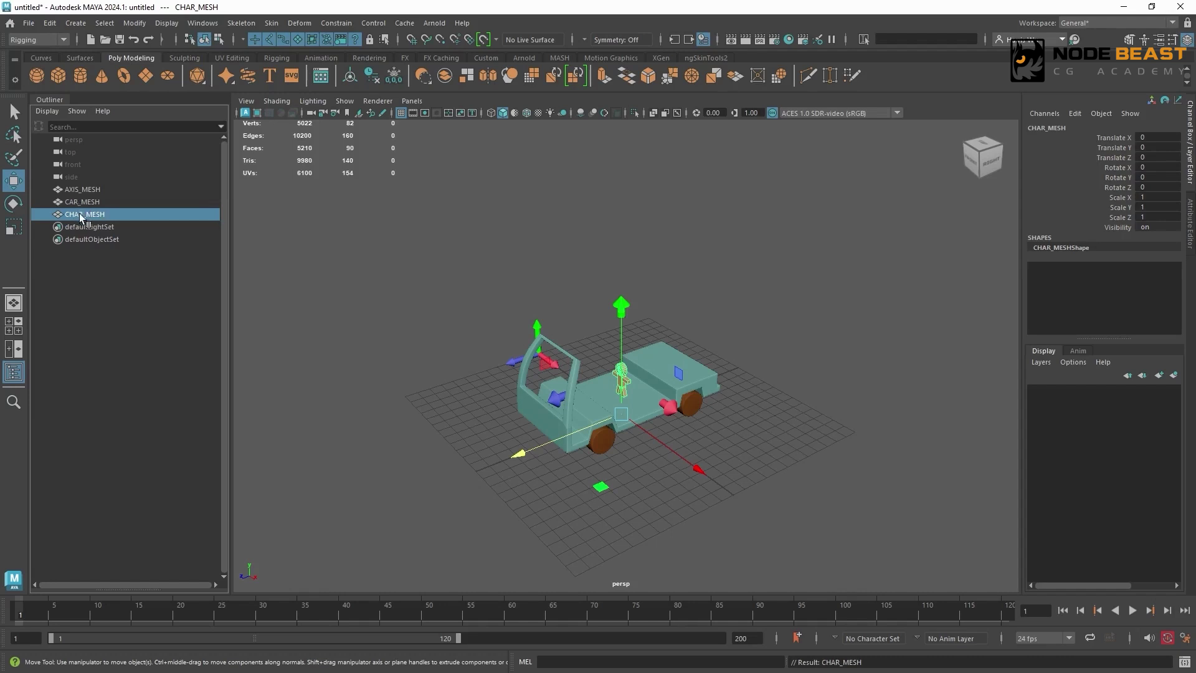
{"action": "middle_click_drag", "start_coordinate": [81, 215], "coordinate": [81, 205]}
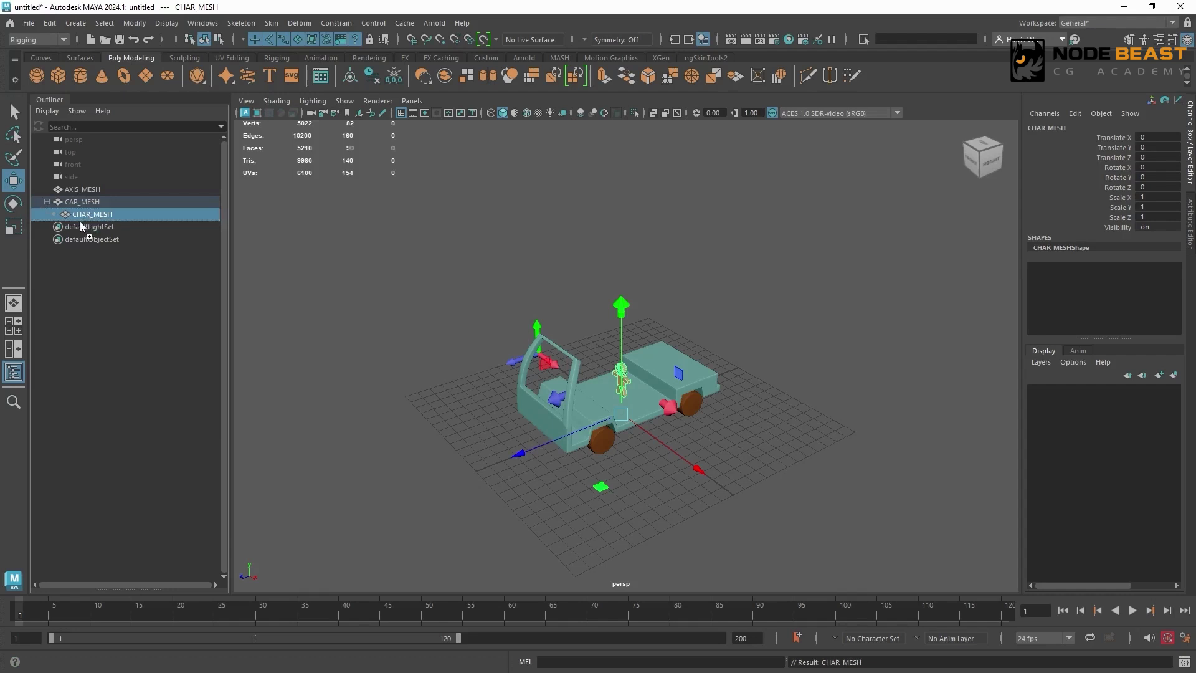
{"action": "middle_click_drag", "start_coordinate": [79, 222], "coordinate": [102, 196]}
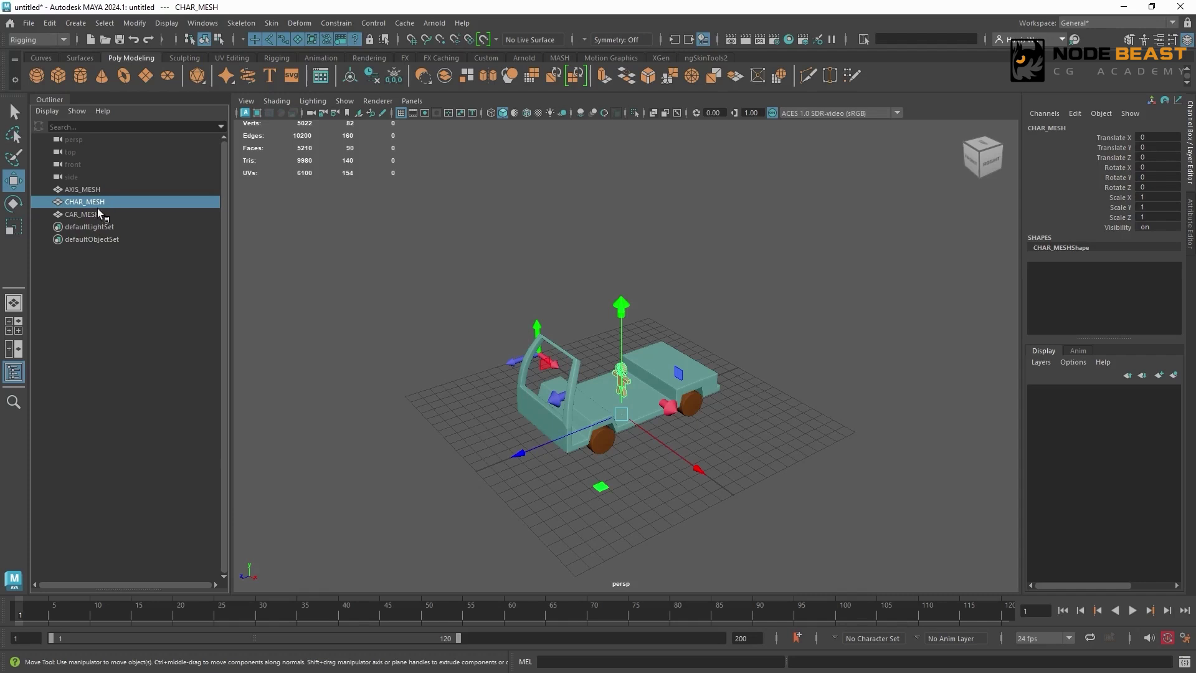
{"action": "left_click", "coordinate": [456, 225]}
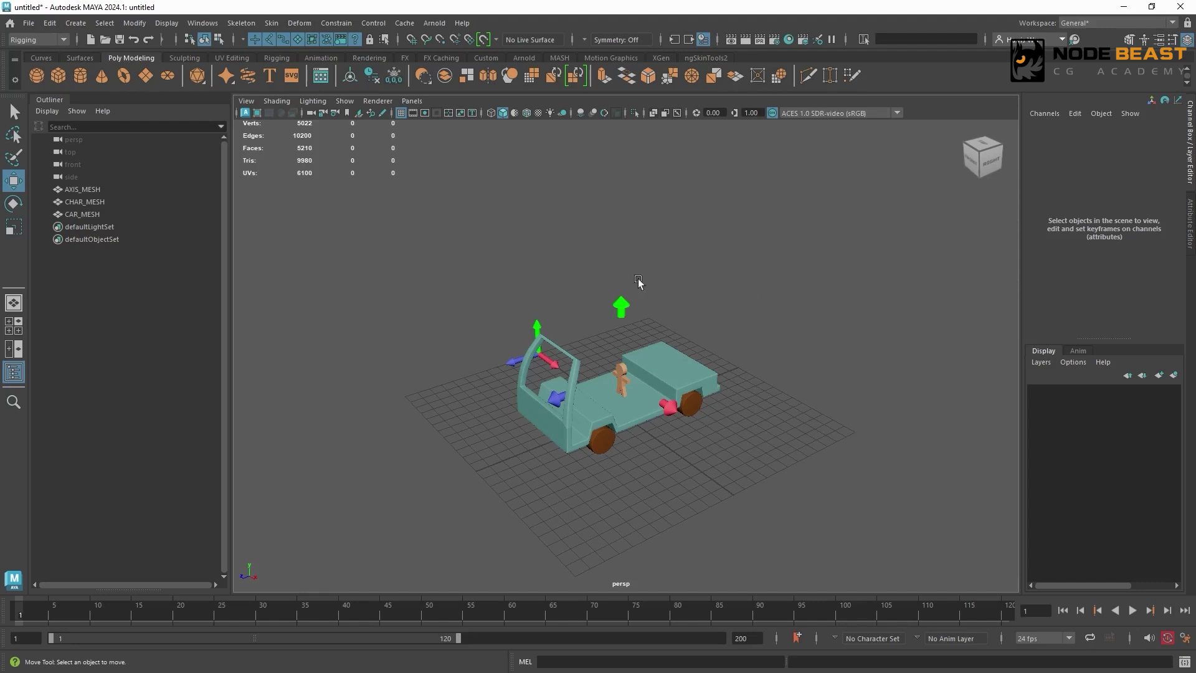
Parent both CHAR_MESH and AXIS_MESH under CAR_MESH, selecting the two children first and the car last.
{"action": "left_click", "coordinate": [621, 376]}
{"action": "left_click_drag", "start_coordinate": [643, 348], "coordinate": [614, 356], "text": "alt"}
{"action": "left_click", "coordinate": [558, 325], "text": "shift"}
{"action": "mouse_move", "coordinate": [540, 300]}
{"action": "left_mouse_down", "text": "alt"}
{"action": "mouse_move", "coordinate": [564, 315]}
{"action": "mouse_move", "coordinate": [552, 302]}
{"action": "left_mouse_up", "text": "alt"}
{"action": "left_click", "coordinate": [672, 364], "text": "shift"}
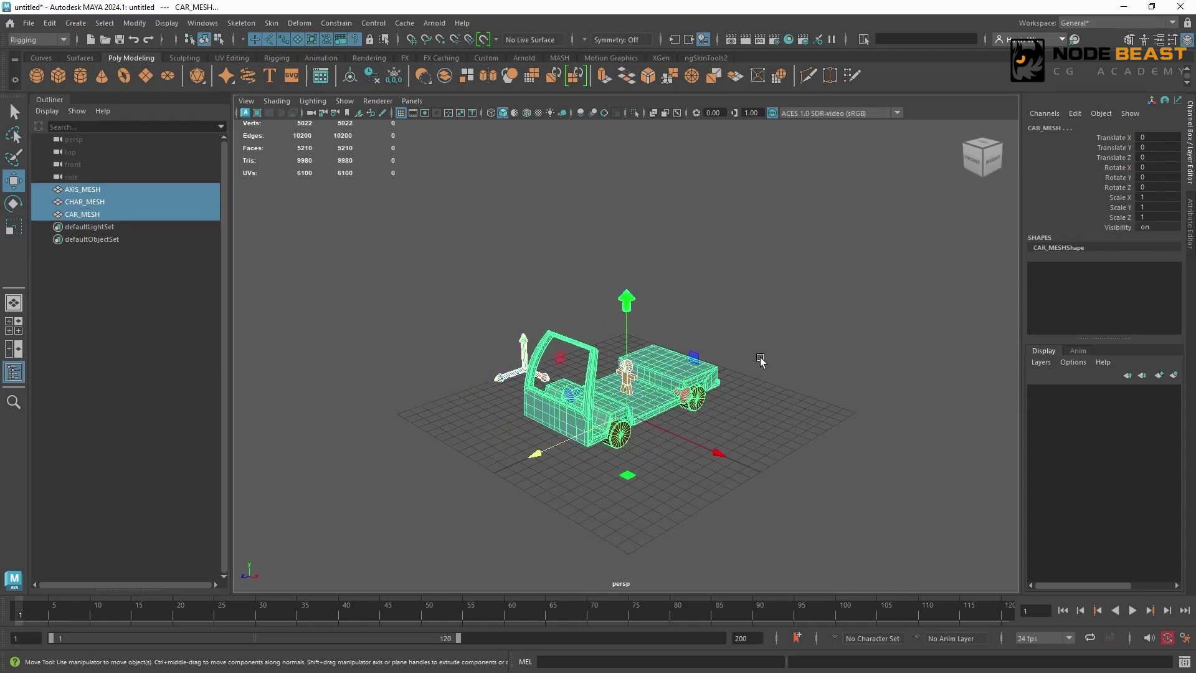
{"action": "key", "text": "p"}
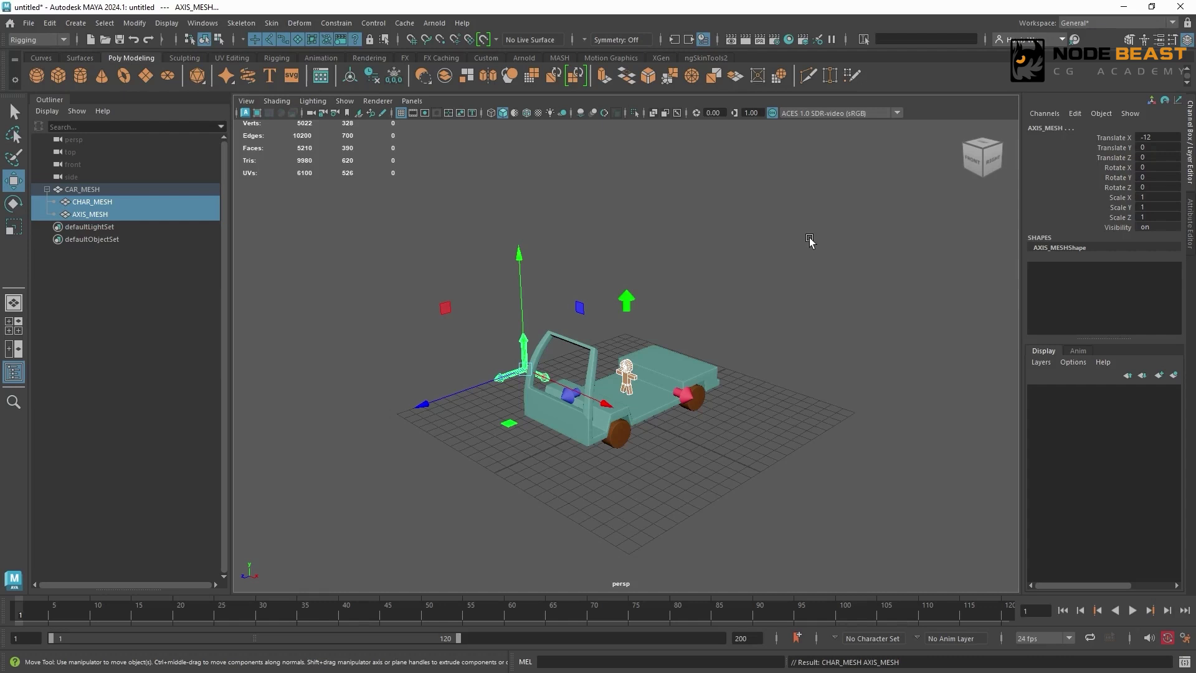
Unparent CHAR_MESH and AXIS_MESH from CAR_MESH together.
{"action": "left_click", "coordinate": [123, 203]}
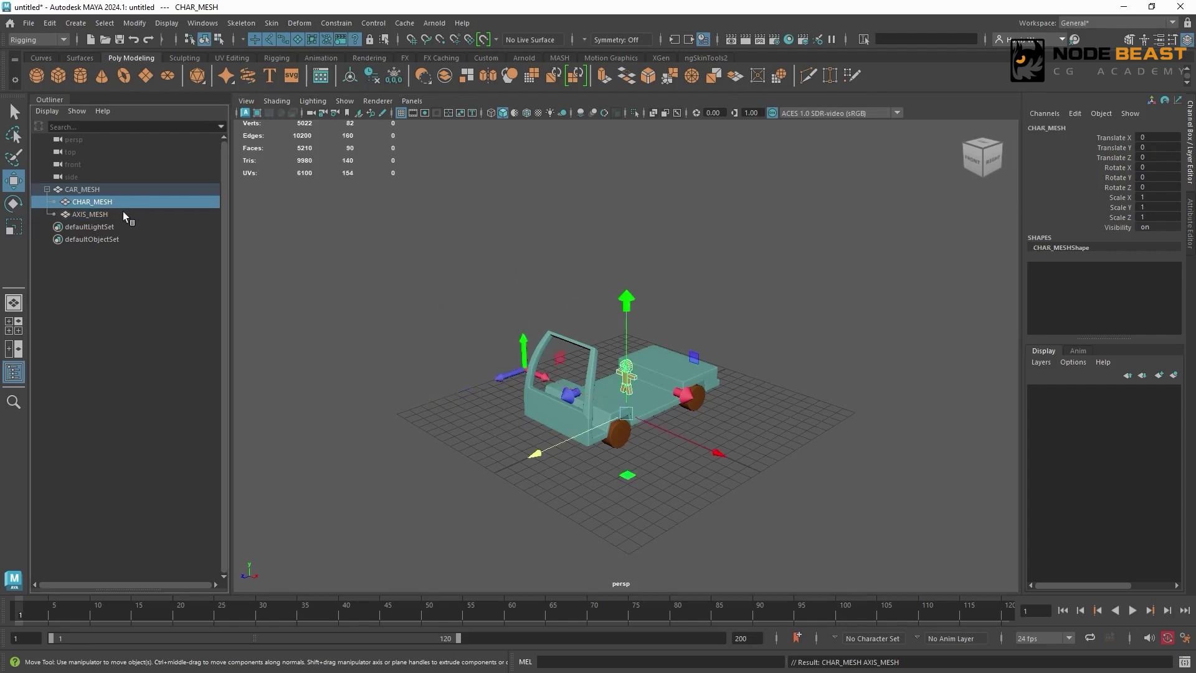
{"action": "left_click", "coordinate": [122, 213], "text": "shift"}
{"action": "key", "text": "shift+p"}
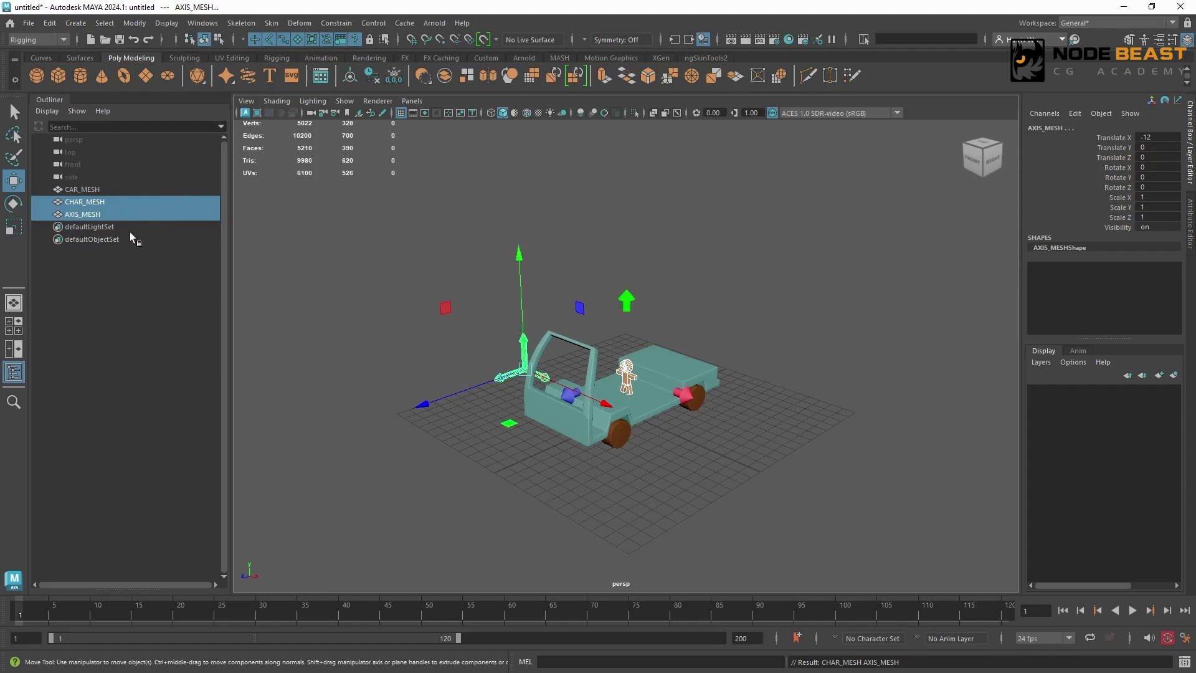
Create seven polygon cubes, pCube1 to pCube7, as extra objects for the hierarchy.
{"action": "left_click", "coordinate": [122, 201]}
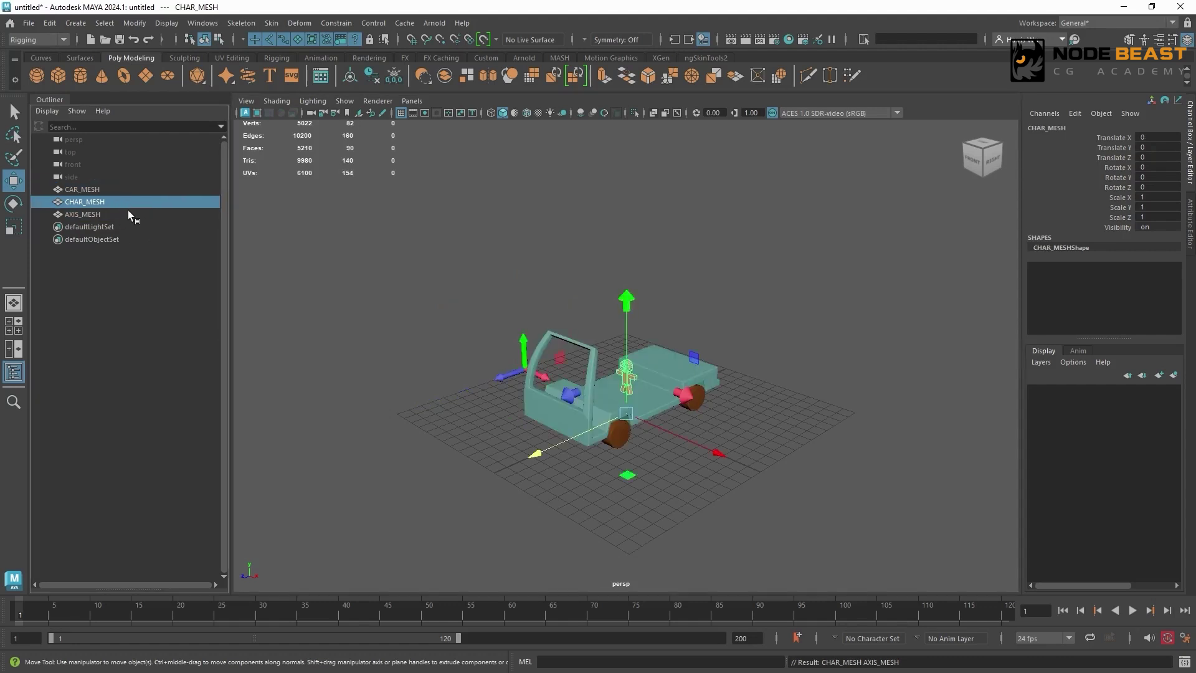
{"action": "left_click", "coordinate": [448, 248]}
{"action": "right_click_drag", "start_coordinate": [461, 332], "coordinate": [457, 334], "text": "shift"}
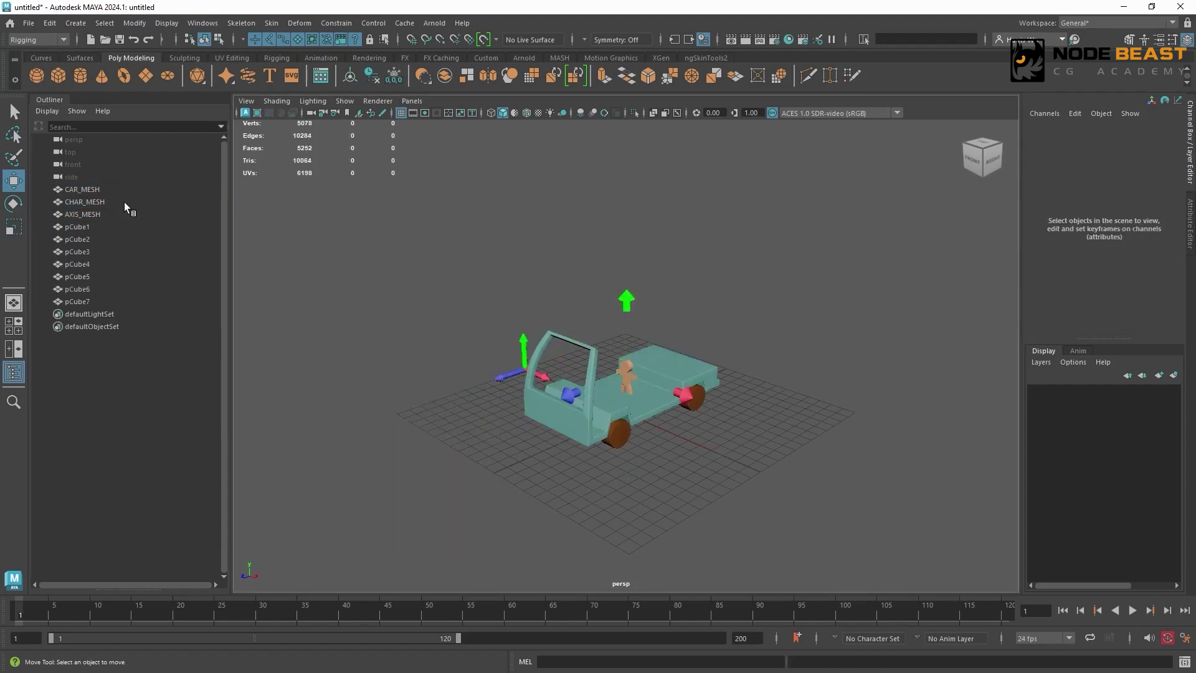
Select the continuous range from CHAR_MESH to pCube7, and replace it with a selection of only CHAR_MESH and pCube2.
{"action": "left_click", "coordinate": [124, 202]}
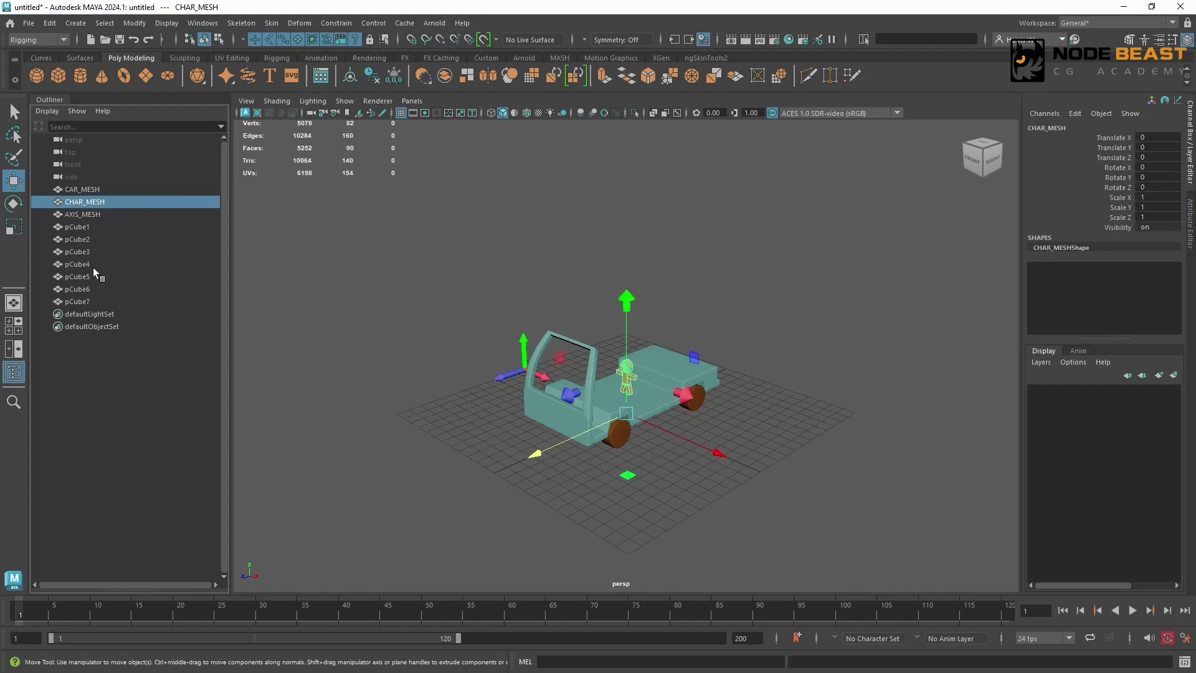
{"action": "left_click", "coordinate": [95, 301], "text": "shift"}
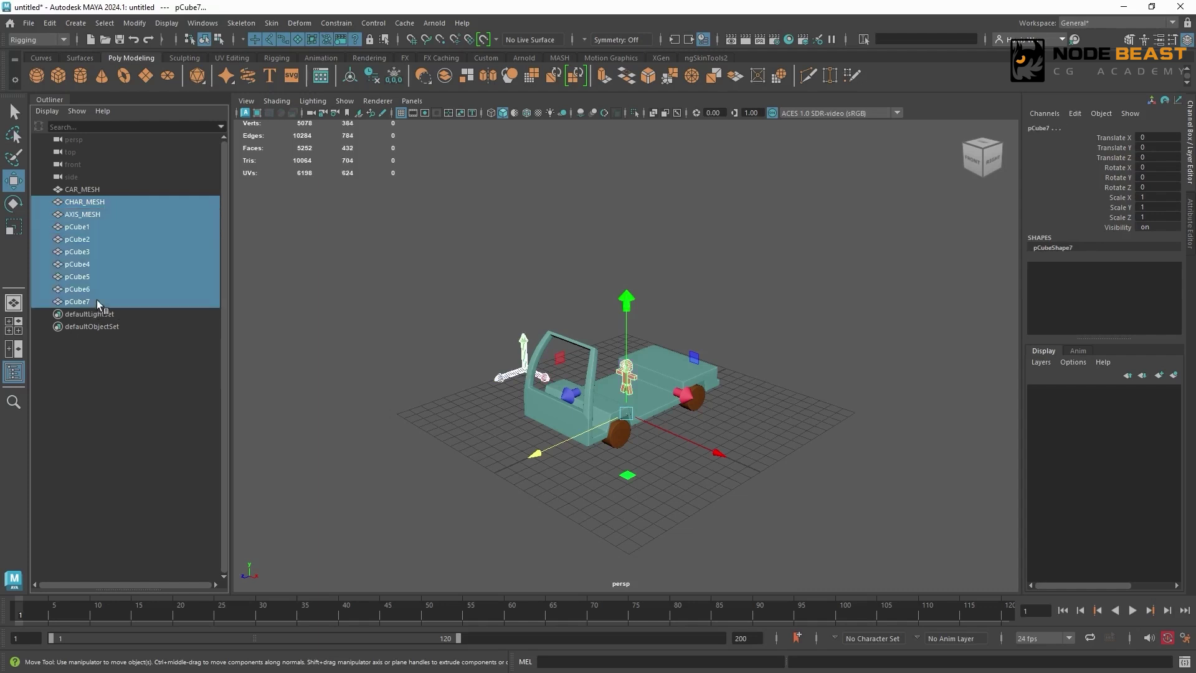
{"action": "left_click", "coordinate": [107, 201]}
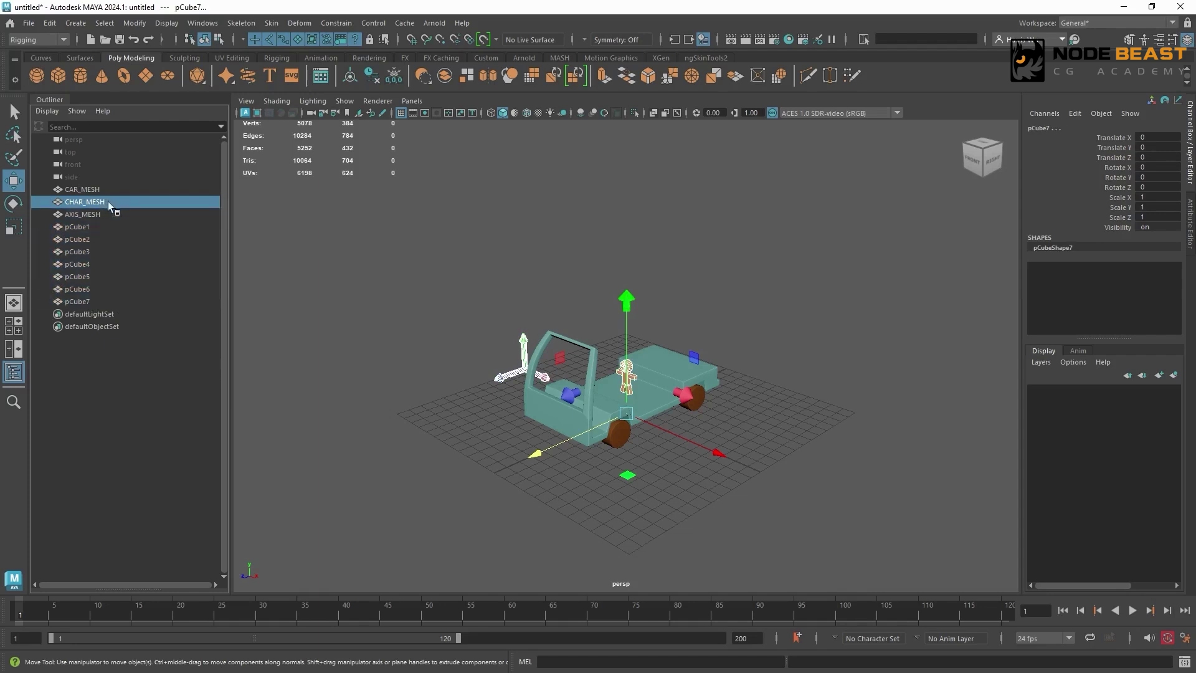
{"action": "left_click", "coordinate": [107, 237], "text": "ctrl"}
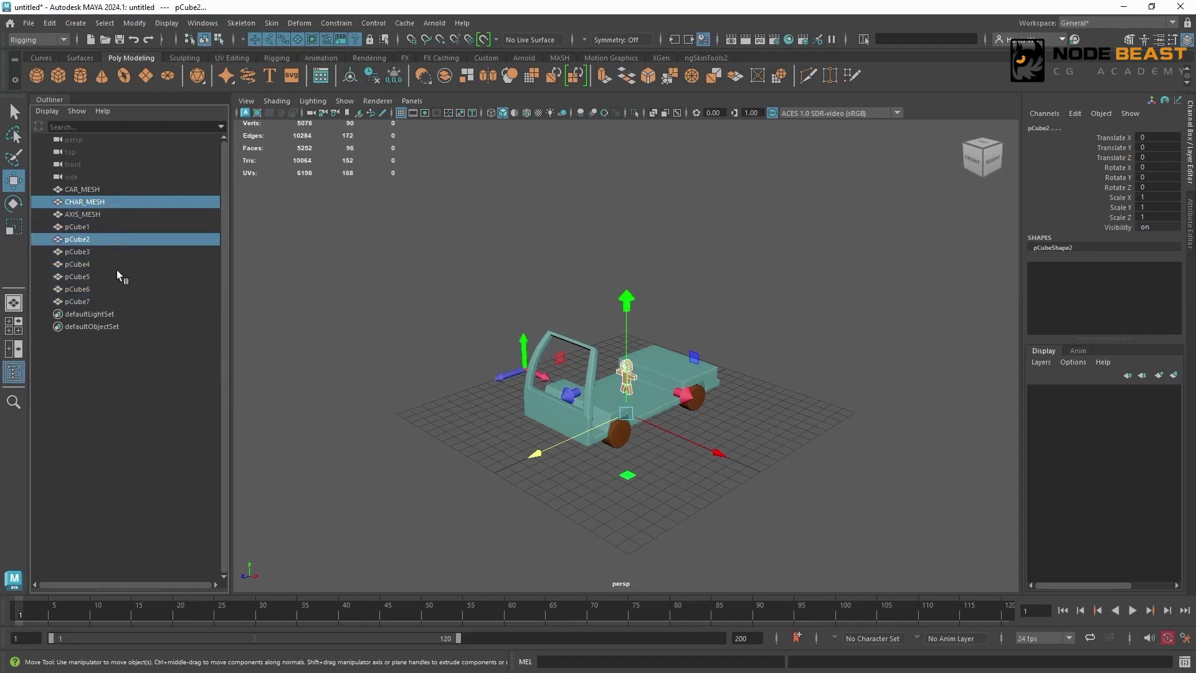
Parent CHAR_MESH, pCube2, pCube4 and pCube7 under CAR_MESH with the car selected last, undo it and repeat the parenting.
{"action": "left_click", "coordinate": [127, 205]}
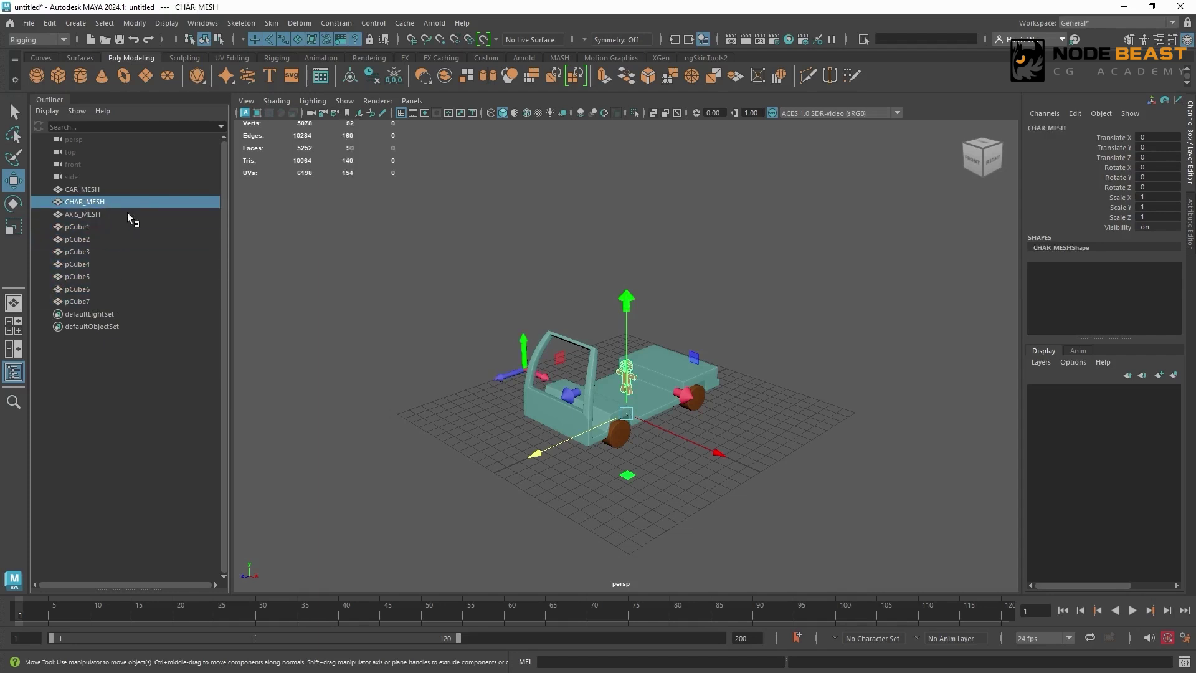
{"action": "left_click", "coordinate": [106, 238], "text": "ctrl"}
{"action": "left_click", "coordinate": [103, 264], "text": "ctrl"}
{"action": "left_click", "coordinate": [99, 299], "text": "ctrl"}
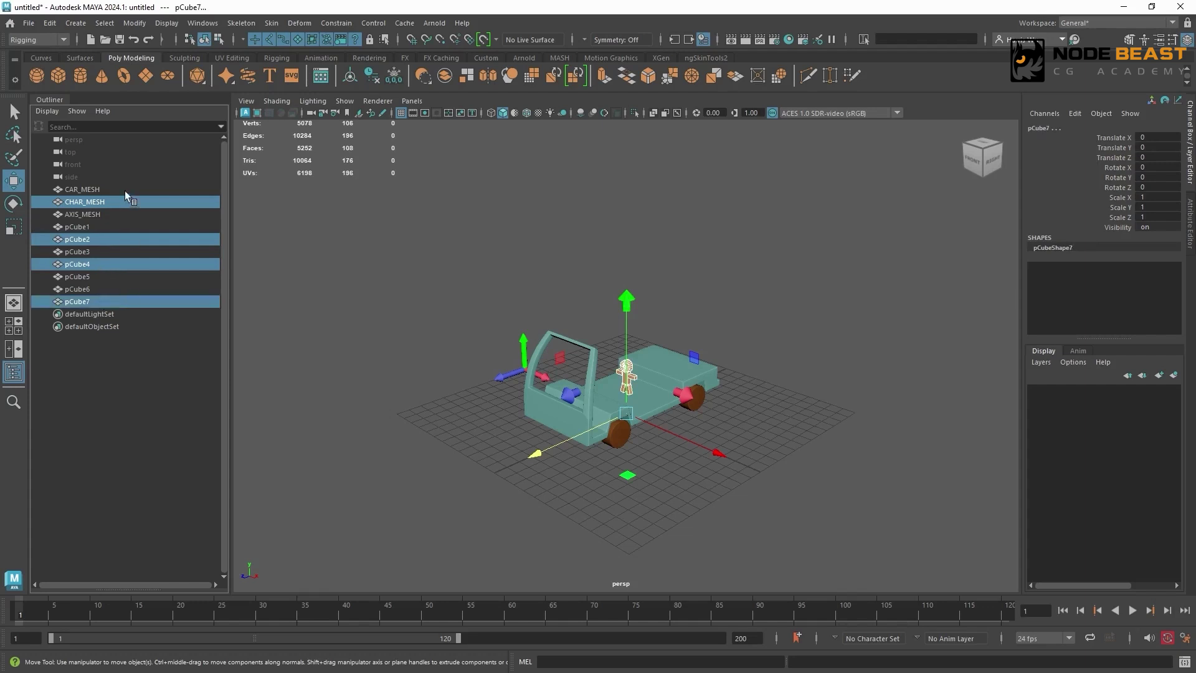
{"action": "left_click", "coordinate": [100, 189], "text": "ctrl"}
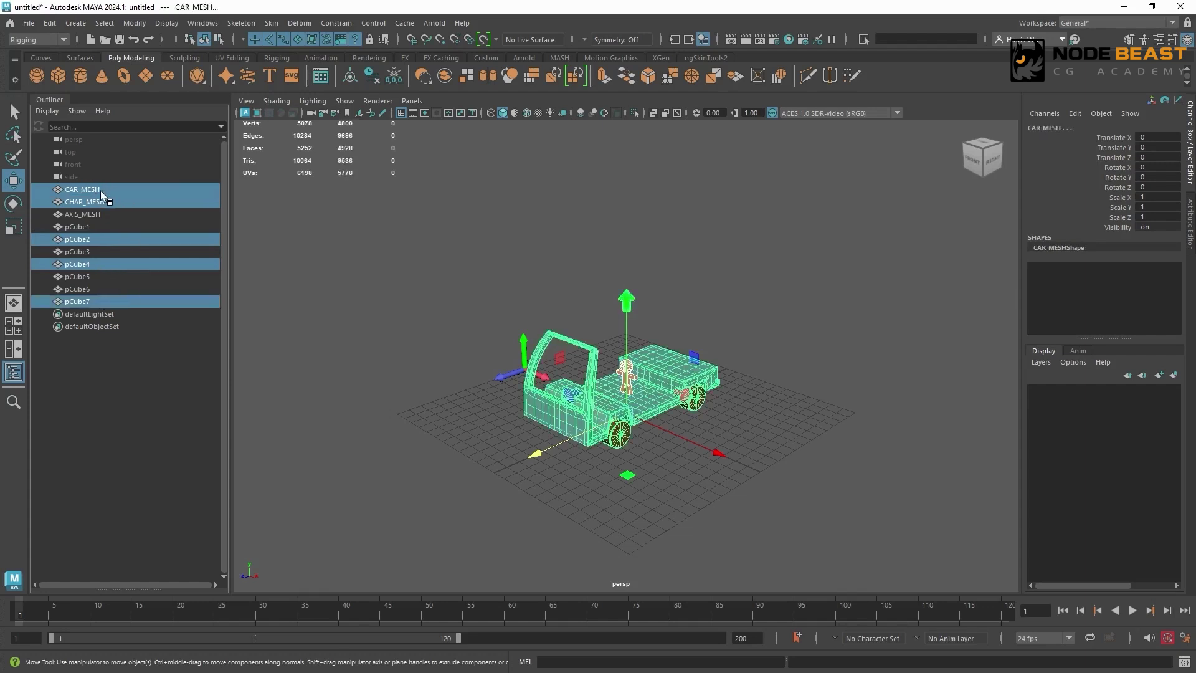
{"action": "key", "text": "p"}
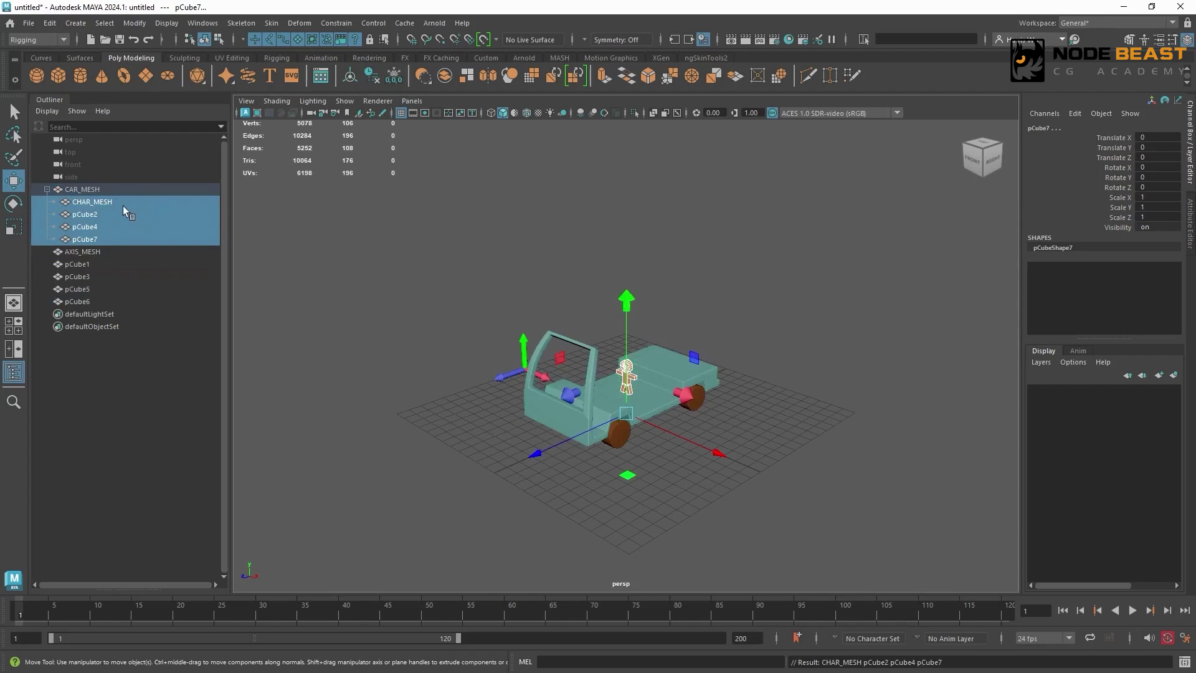
{"action": "key", "text": "ctrl+z"}
{"action": "key", "text": "p"}
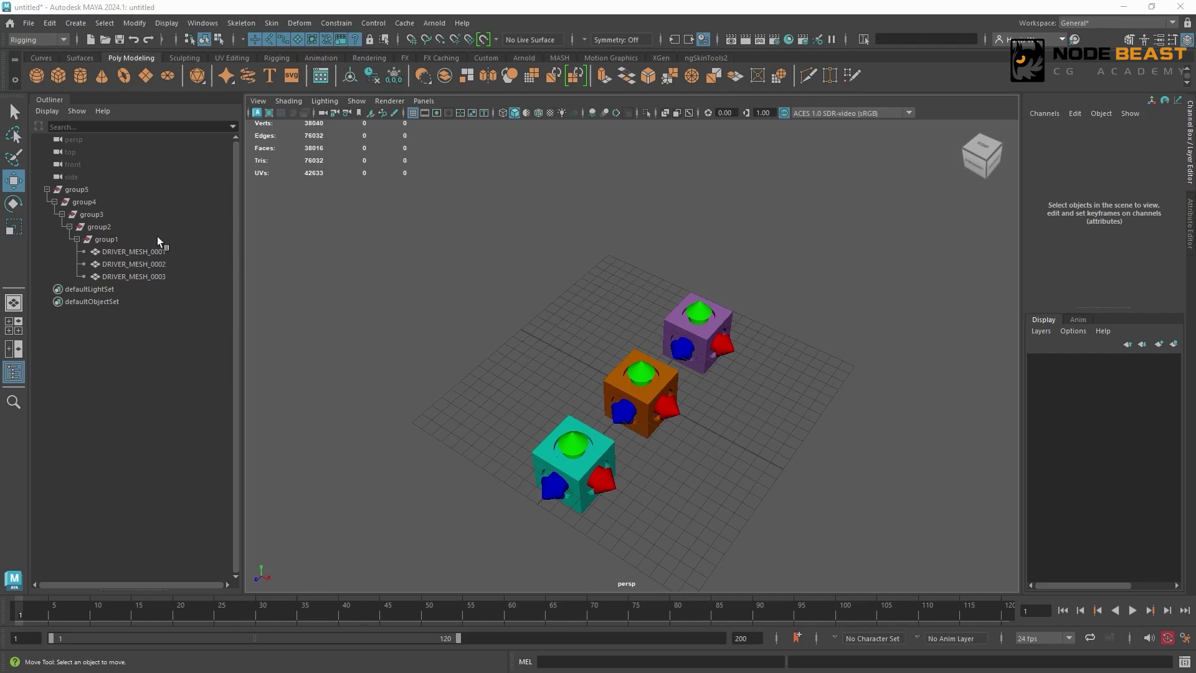
Collapse and expand the group5 hierarchy in the Outliner to examine its nested groups and DRIVER_MESH objects.
{"action": "left_click", "coordinate": [47, 189]}
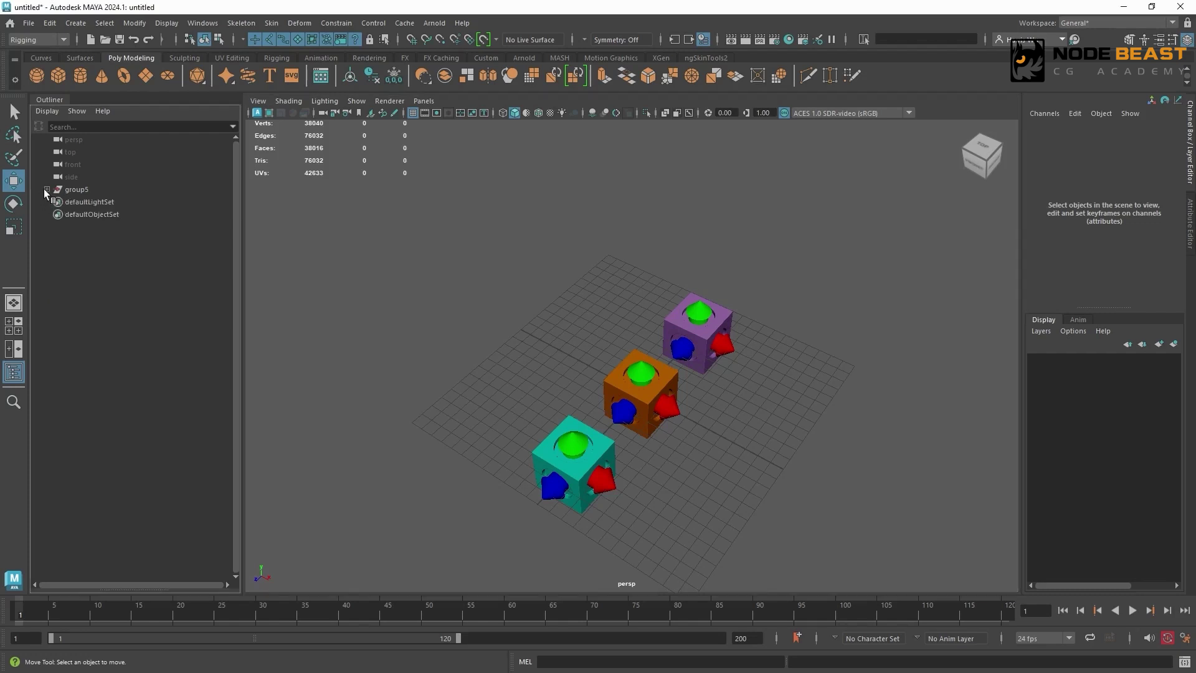
{"action": "left_click", "coordinate": [46, 189]}
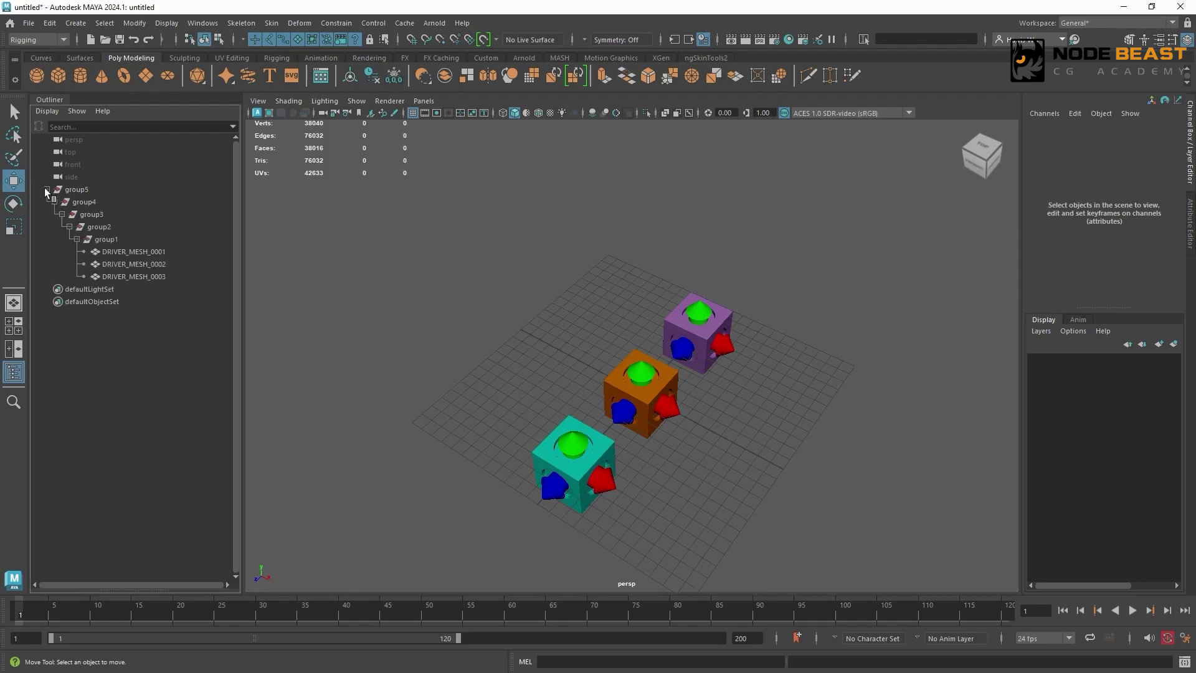
{"action": "left_click", "coordinate": [46, 190]}
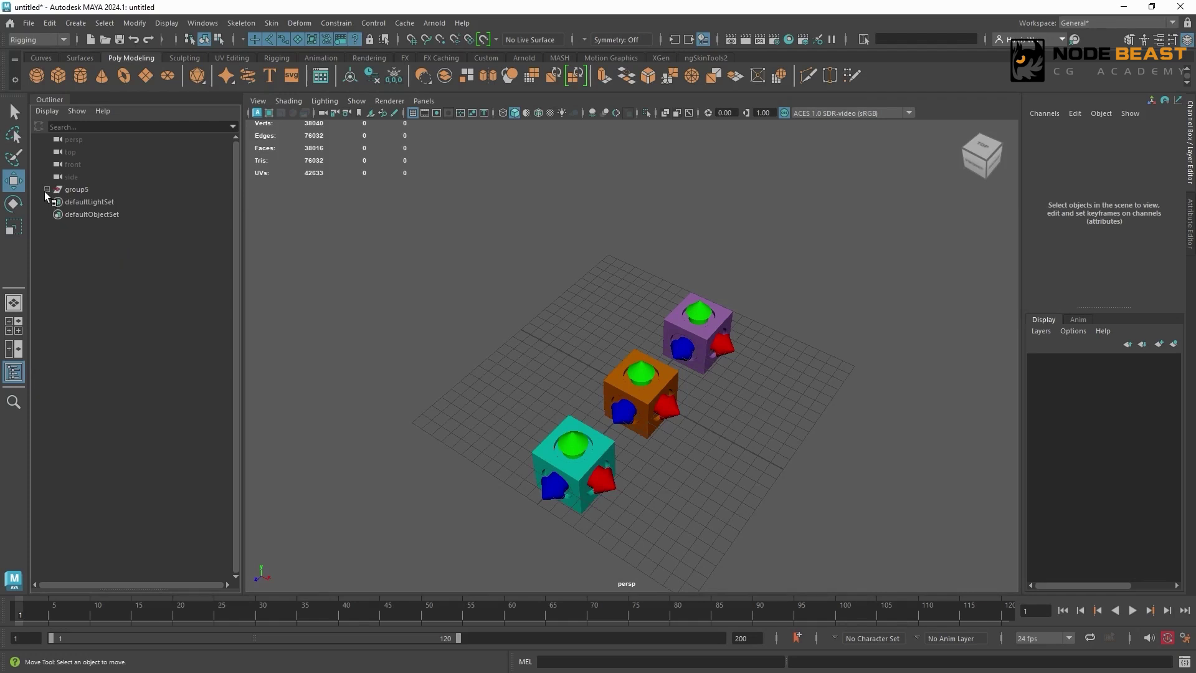
{"action": "left_click", "coordinate": [47, 189]}
{"action": "left_click", "coordinate": [47, 189]}
{"action": "left_click", "coordinate": [46, 189]}
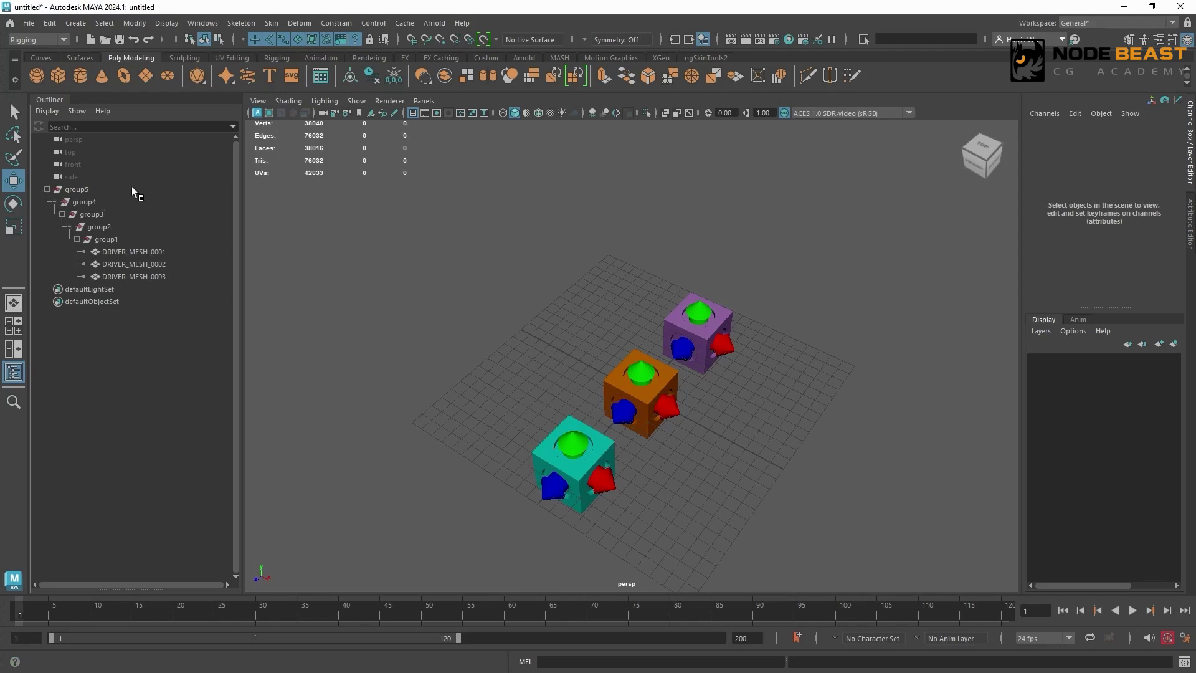
Collapse group5 with all its nested levels, and expand the hierarchy level by level down to group2.
{"action": "left_click", "coordinate": [46, 189], "text": "shift"}
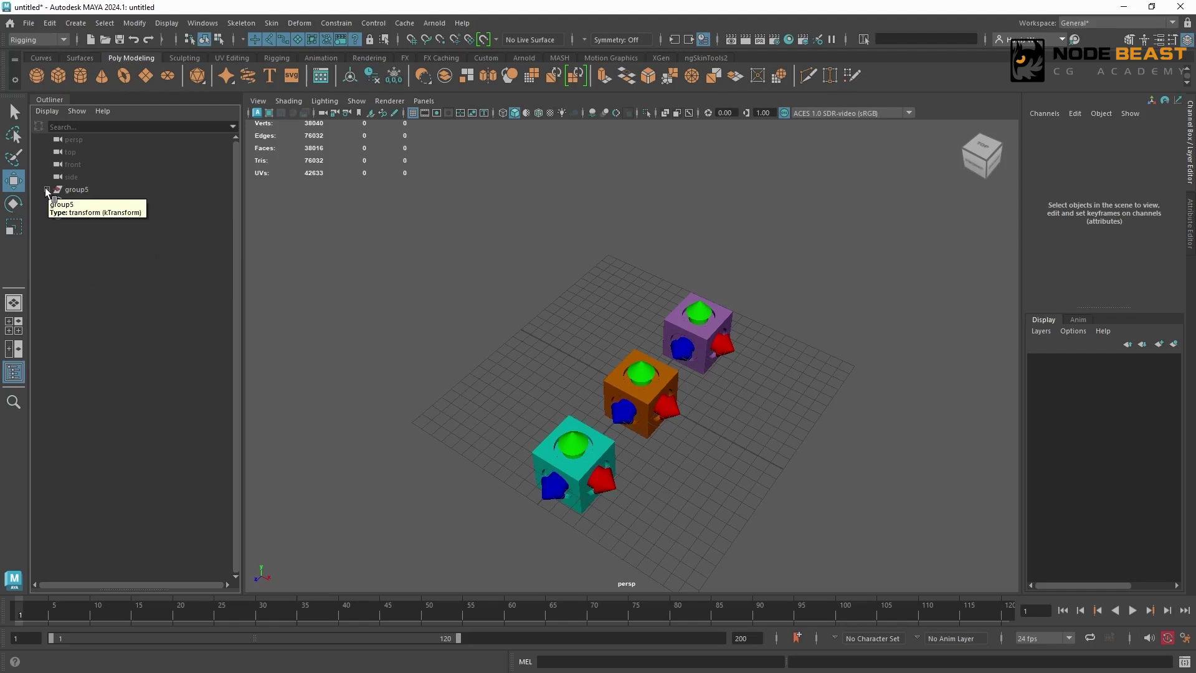
{"action": "left_click", "coordinate": [45, 189]}
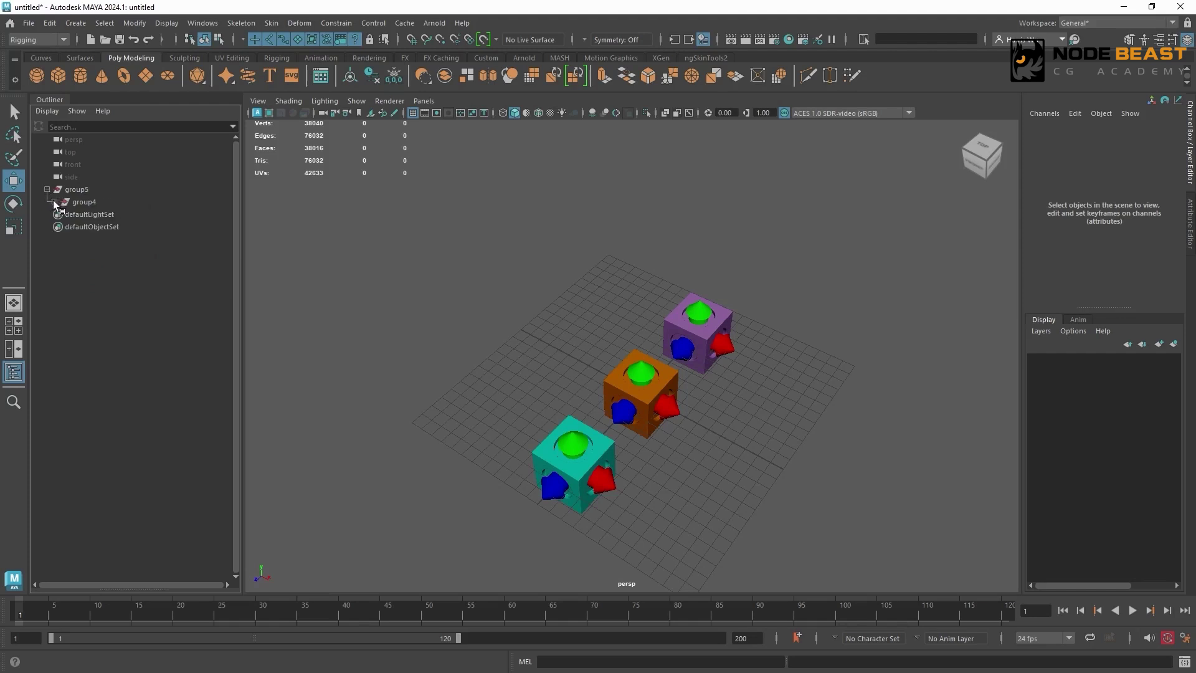
{"action": "left_click", "coordinate": [54, 202]}
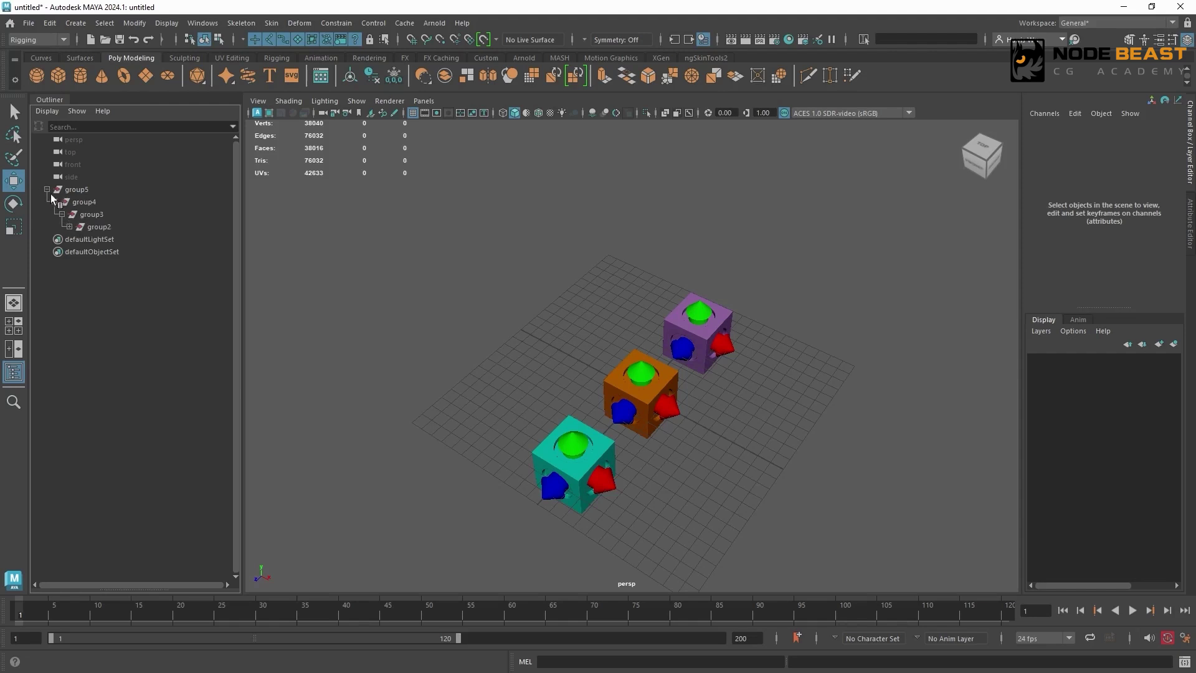
Collapse and expand group5, opening all its nested levels at once in the Outliner, and leave it collapsed.
{"action": "left_click", "coordinate": [47, 190]}
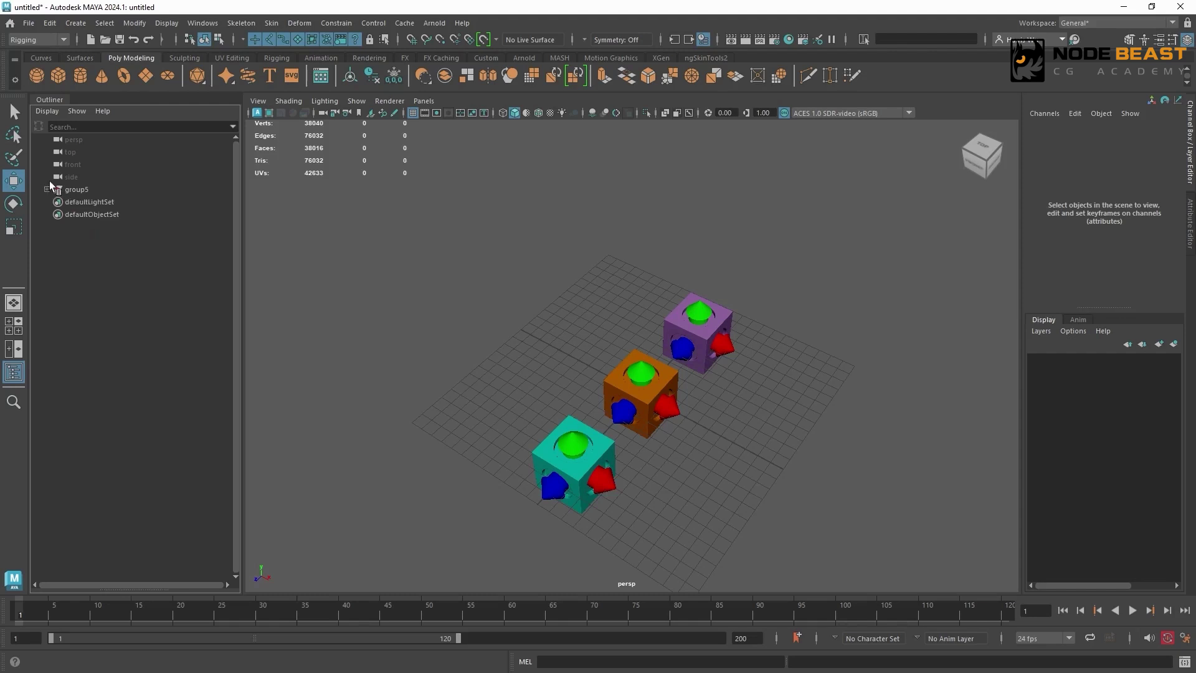
{"action": "left_click", "coordinate": [47, 189]}
{"action": "left_click", "coordinate": [46, 189]}
{"action": "left_click", "coordinate": [47, 189], "text": "shift"}
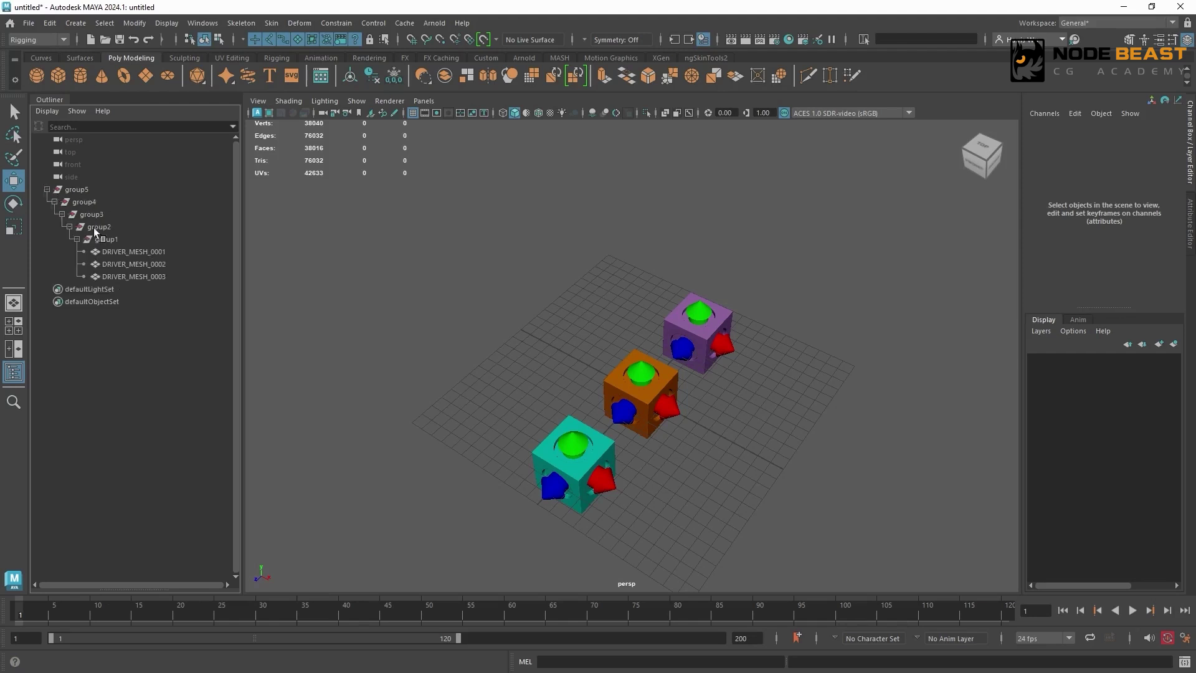
{"action": "left_click", "coordinate": [47, 189]}
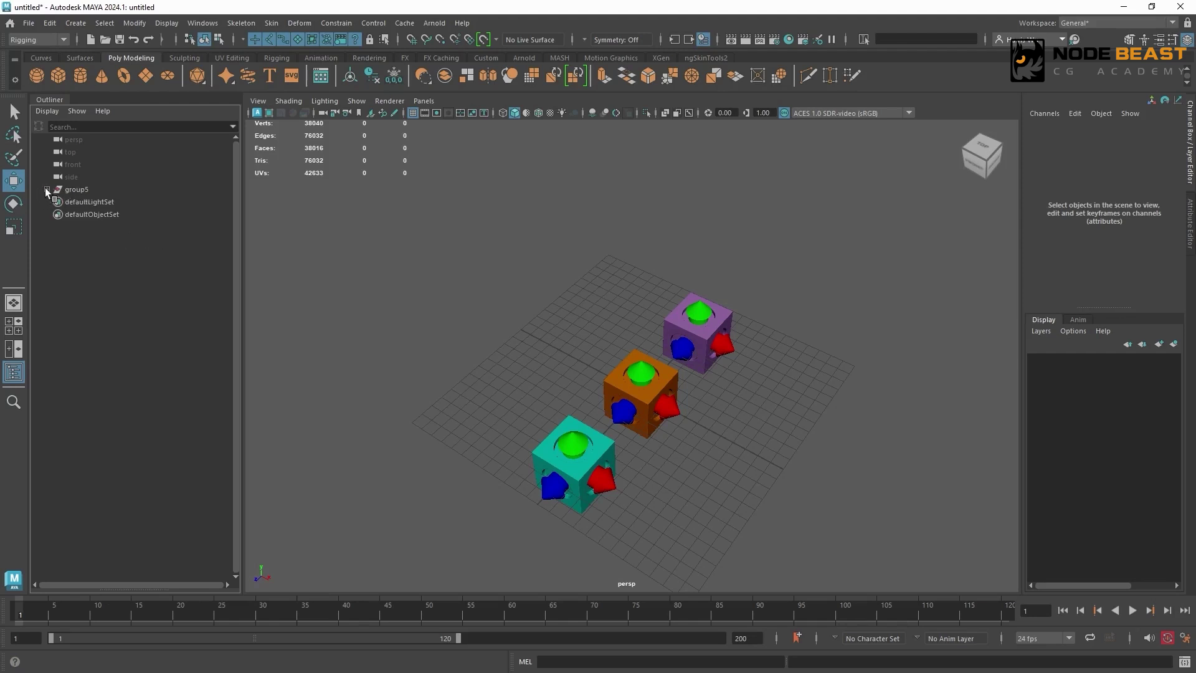
{"action": "left_click", "coordinate": [47, 189], "text": "shift"}
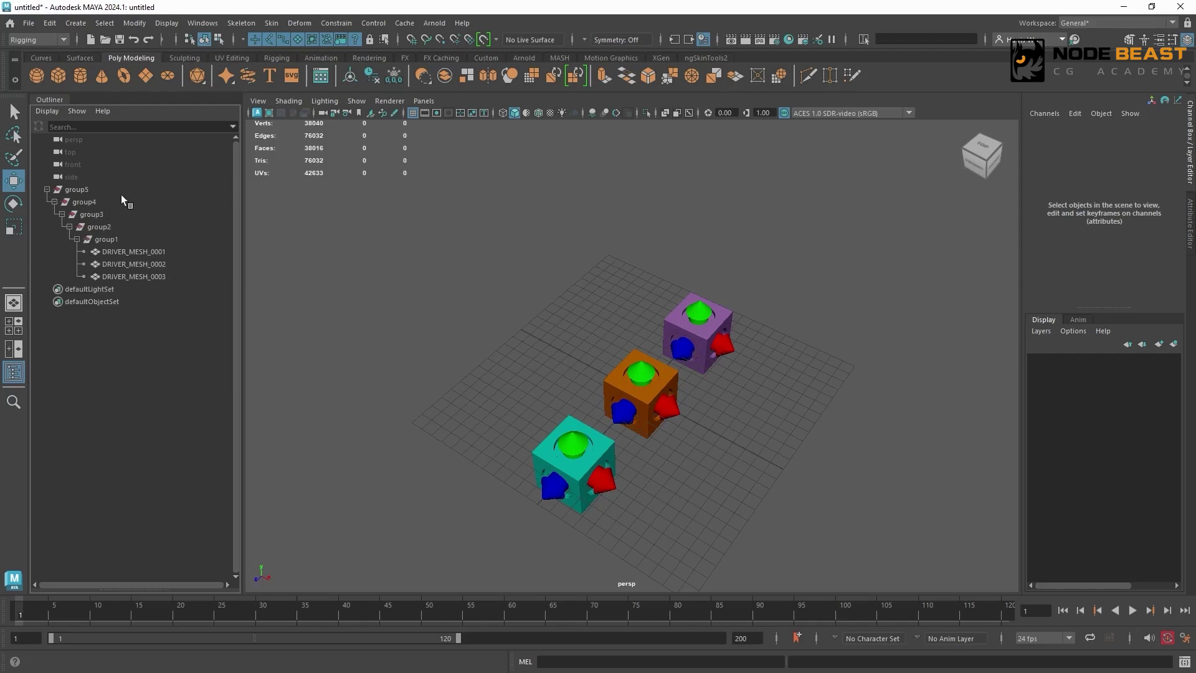
{"action": "left_click", "coordinate": [47, 190]}
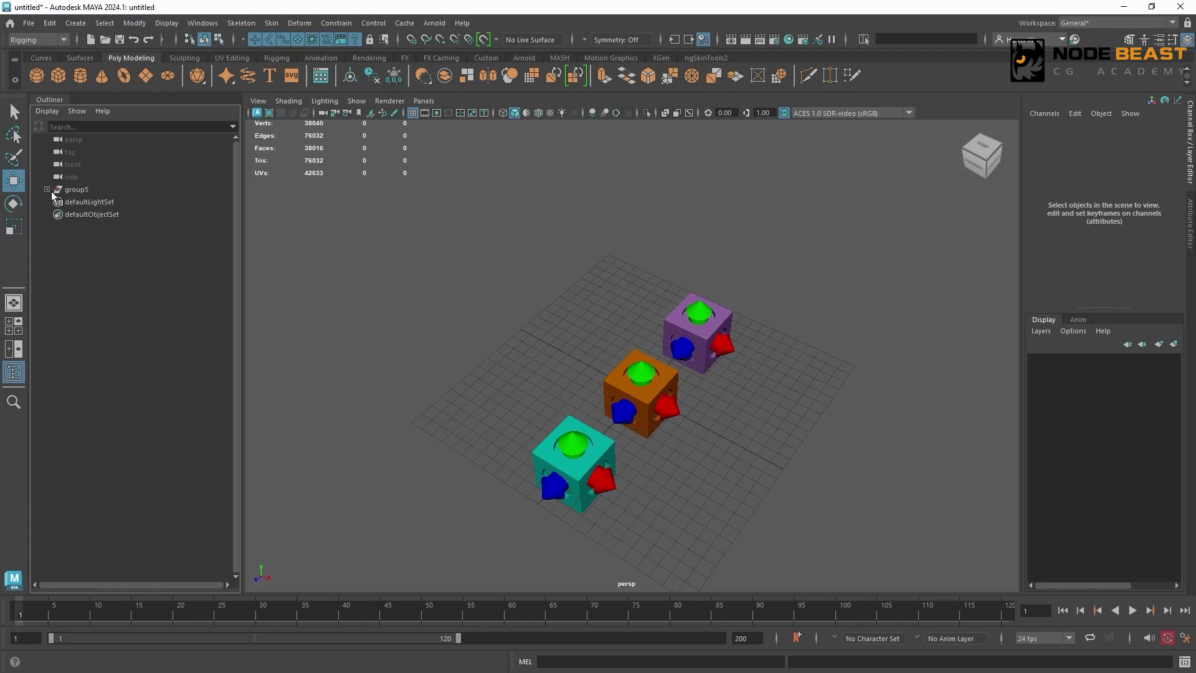
Select the purple cube in the viewport, frame it and reveal it in the Outliner hierarchy.
{"action": "left_click", "coordinate": [695, 326]}
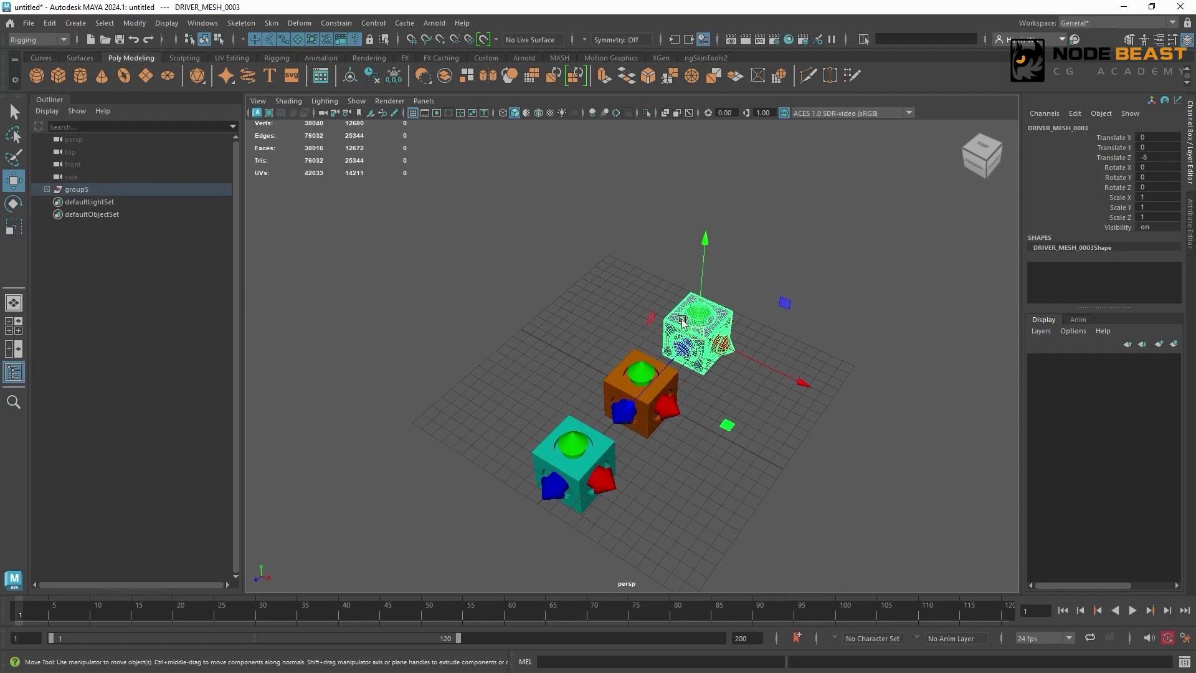
{"action": "key", "text": "f"}
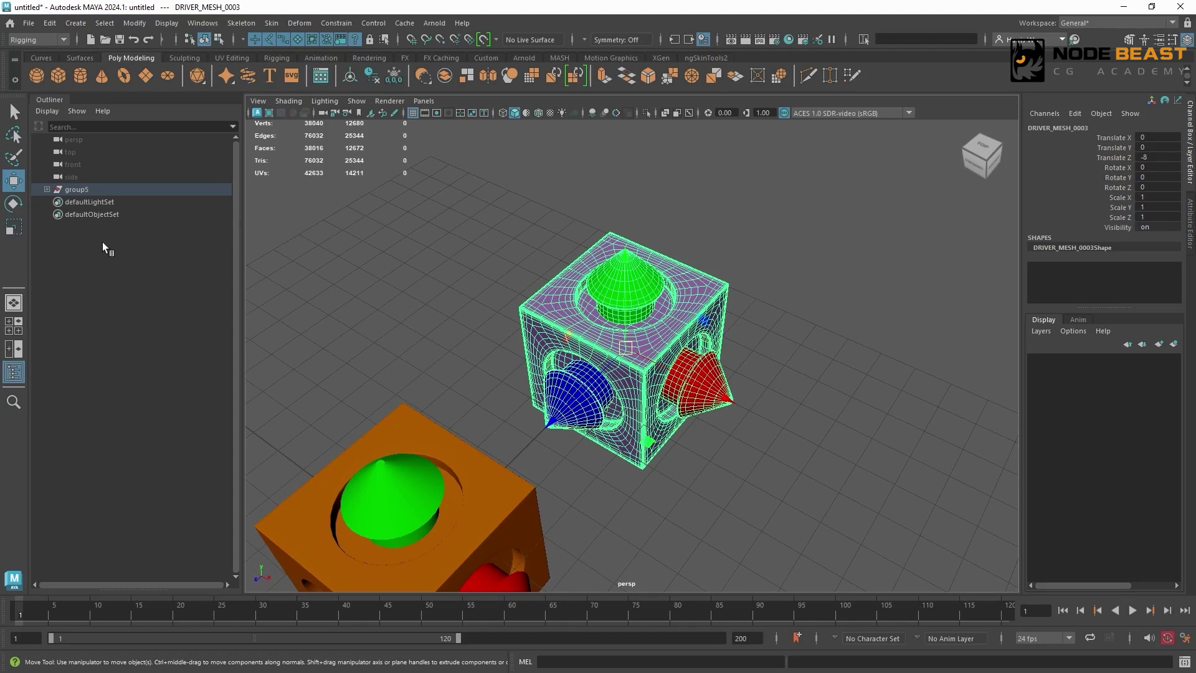
{"action": "key", "text": "f"}
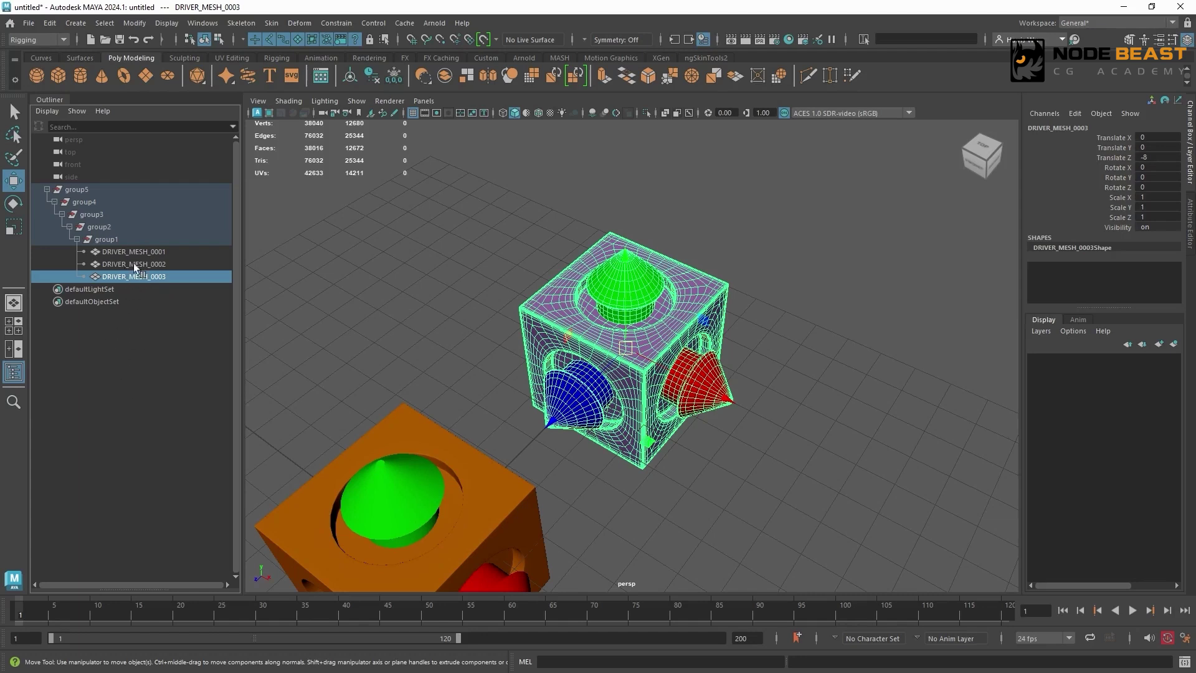
Create a nested chain of empty groups with nothing selected, parent it under DRIVER_MESH_0003 and select that mesh.
{"action": "left_click", "coordinate": [478, 238]}
{"action": "key", "text": "ctrl+g"}
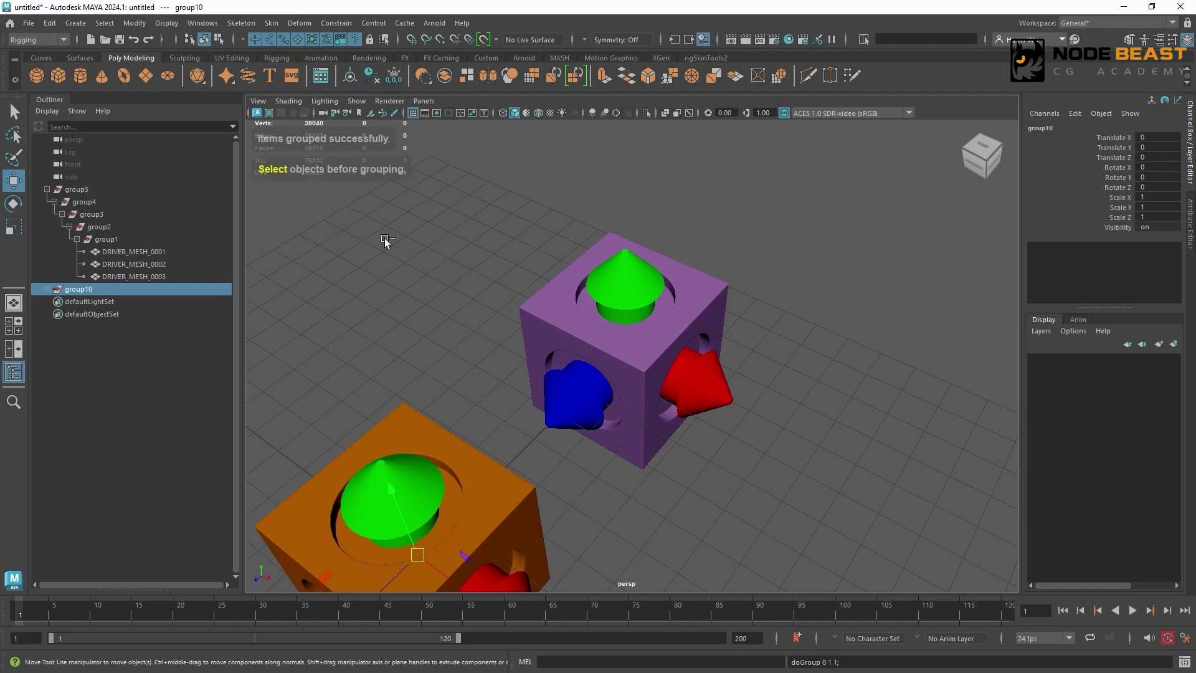
{"action": "middle_click_drag", "start_coordinate": [129, 285], "coordinate": [133, 277]}
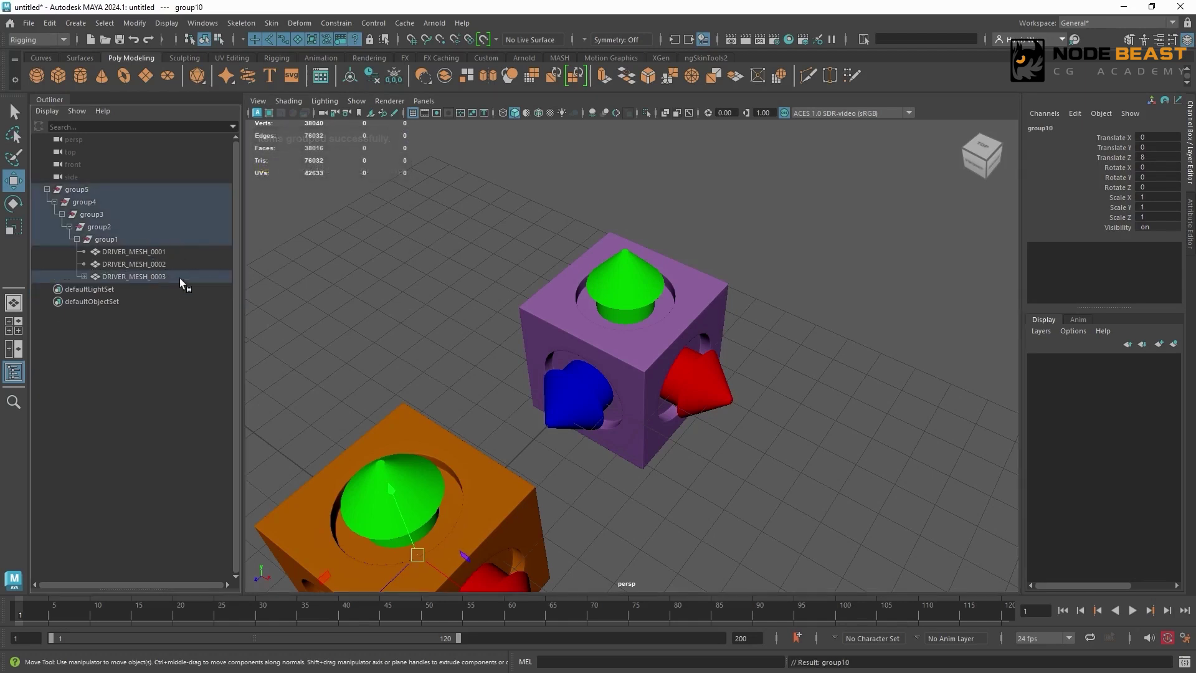
{"action": "left_click", "coordinate": [178, 277]}
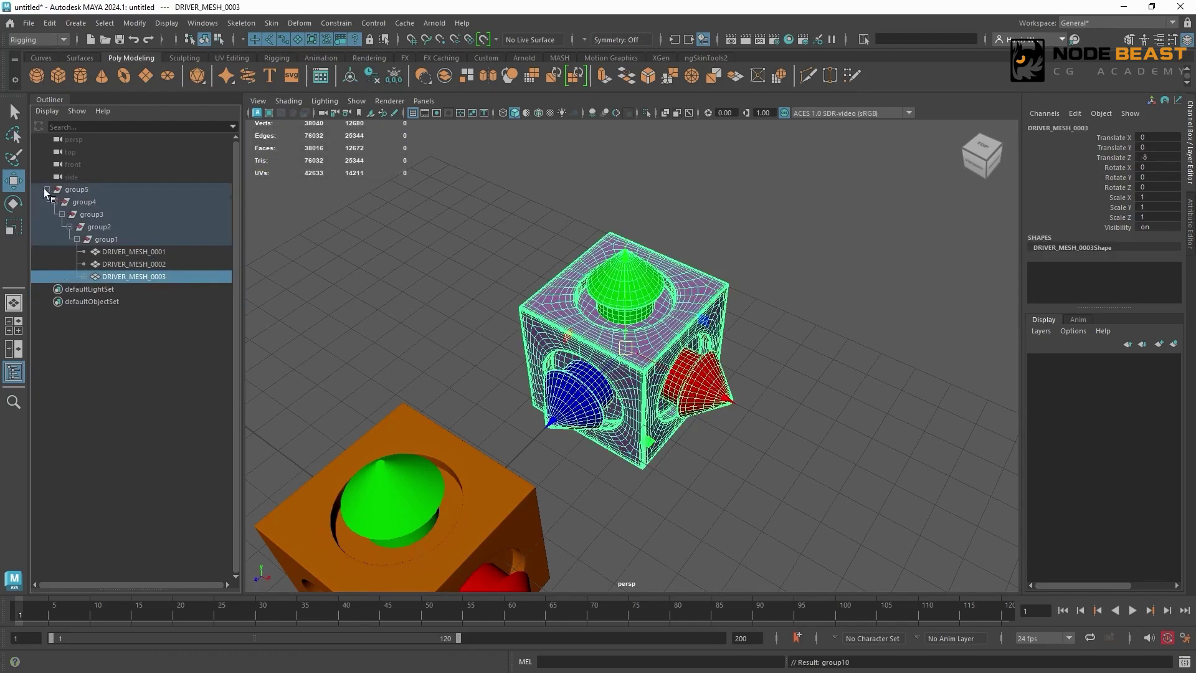
Collapse group5, restore the cleared selection of the purple cube and reveal it in the Outliner.
{"action": "left_click", "coordinate": [47, 190]}
{"action": "left_click", "coordinate": [442, 237]}
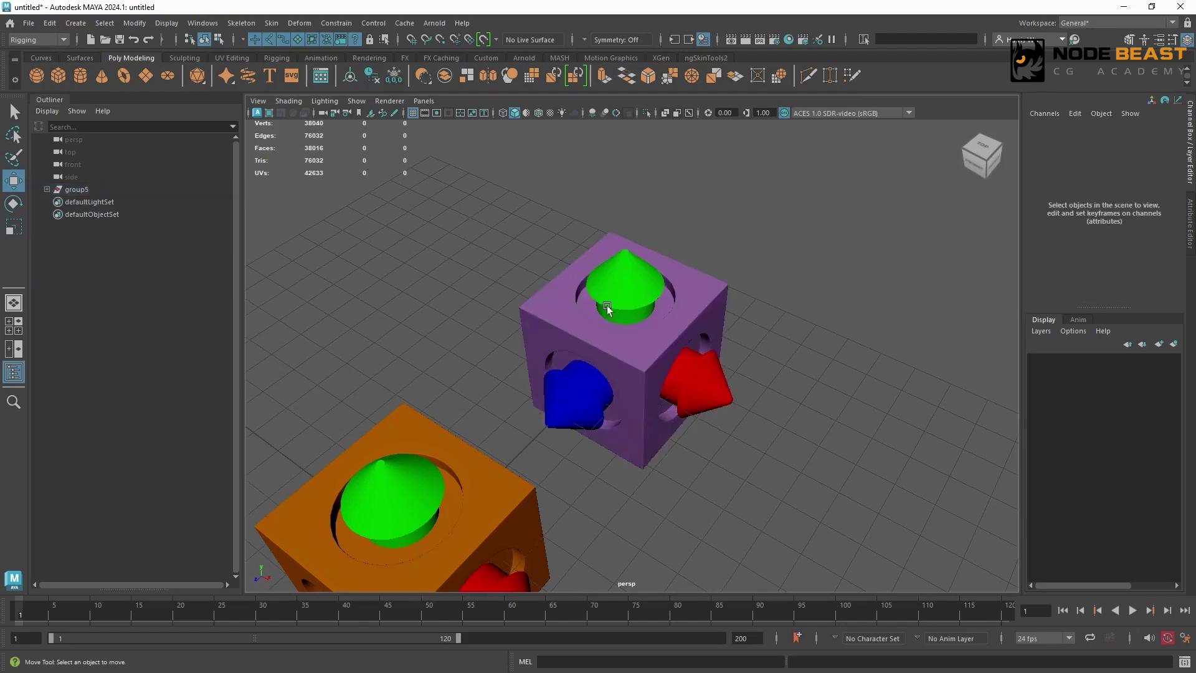
{"action": "key", "text": "ctrl+z"}
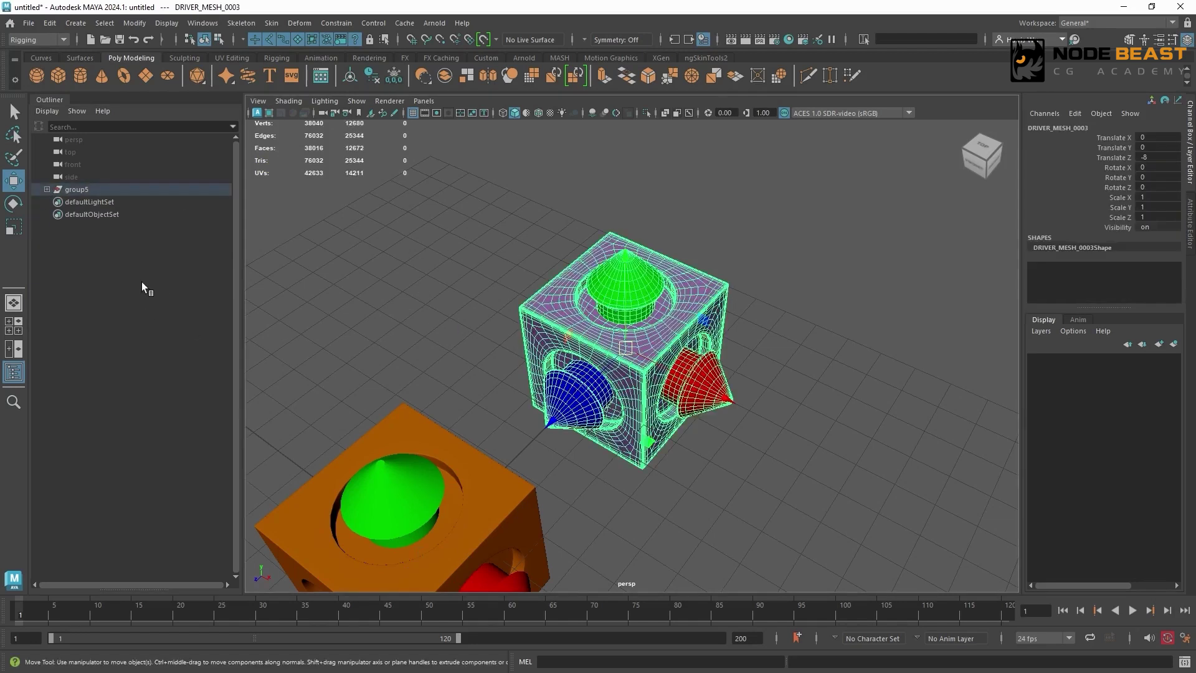
{"action": "key", "text": "f"}
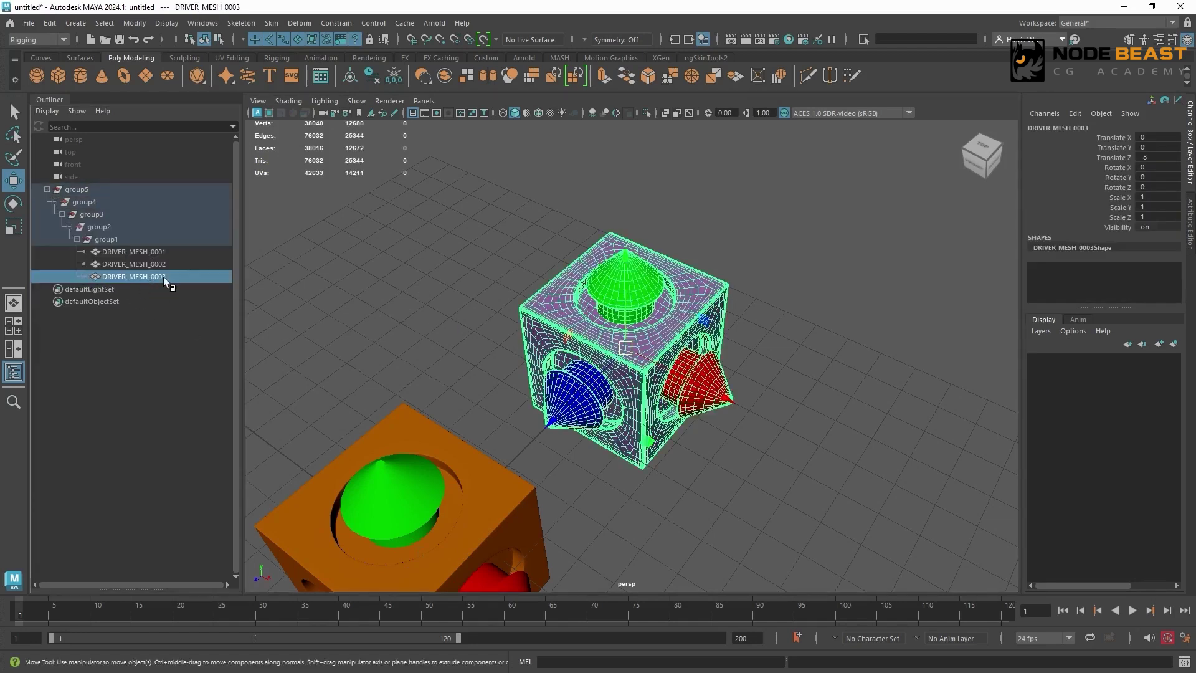
Expand and collapse the children of DRIVER_MESH_0003, collapse group5 and clear the selection.
{"action": "left_click", "coordinate": [85, 277]}
{"action": "left_click", "coordinate": [83, 276]}
{"action": "left_click", "coordinate": [85, 276]}
{"action": "left_click", "coordinate": [46, 189]}
{"action": "left_click", "coordinate": [387, 235]}
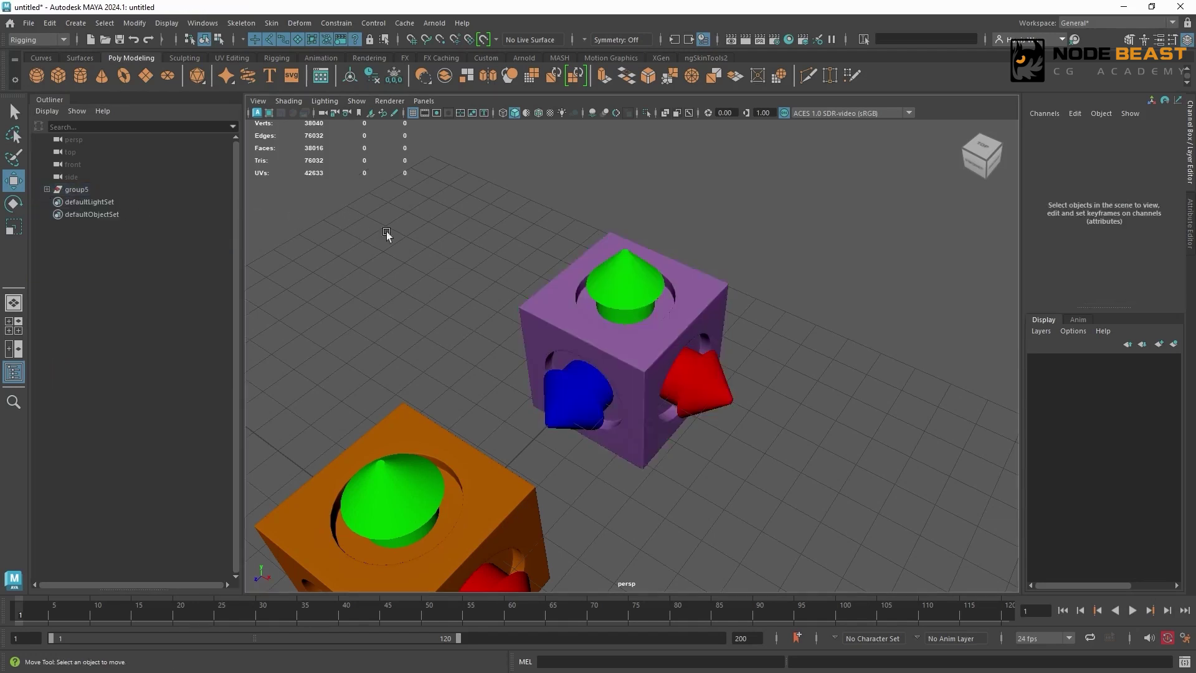
Reveal the purple cube's expanded hierarchy in the Outliner and delete group10 with its nested groups beneath it.
{"action": "left_click", "coordinate": [607, 297]}
{"action": "key", "text": "f"}
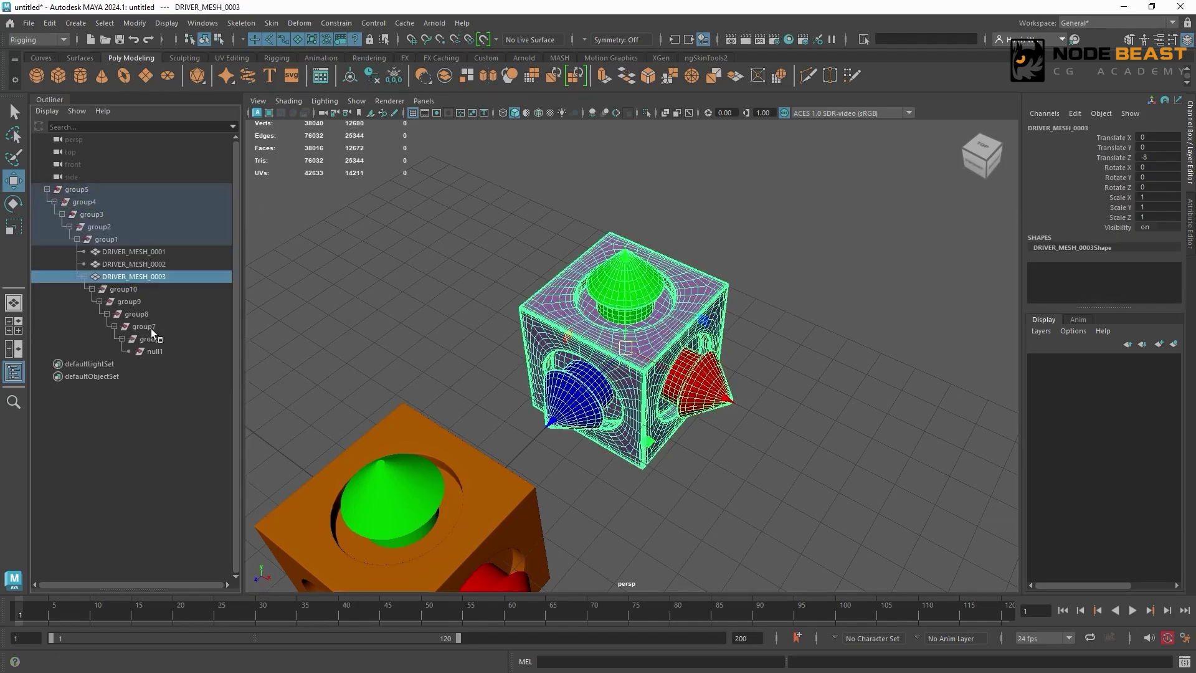
{"action": "left_click", "coordinate": [145, 289]}
{"action": "key", "text": "Delete"}
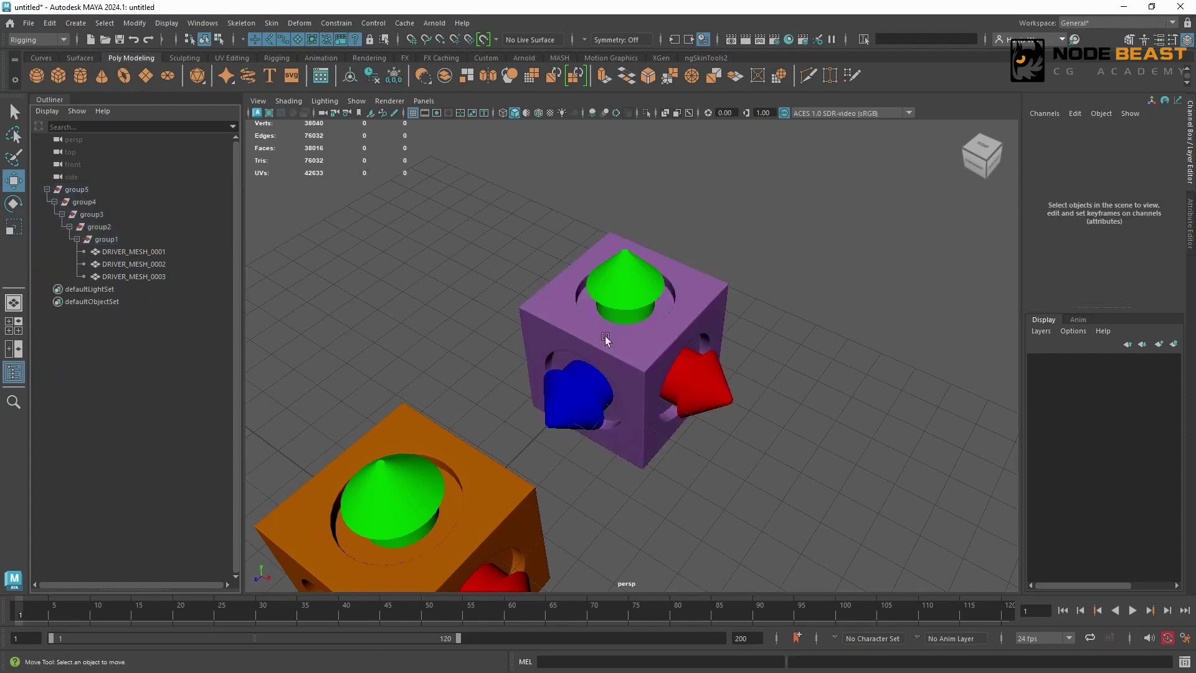
Select the orange middle cube and move the selection up the hierarchy parent by parent to group5.
{"action": "right_click_drag", "start_coordinate": [684, 321], "coordinate": [521, 396], "text": "alt"}
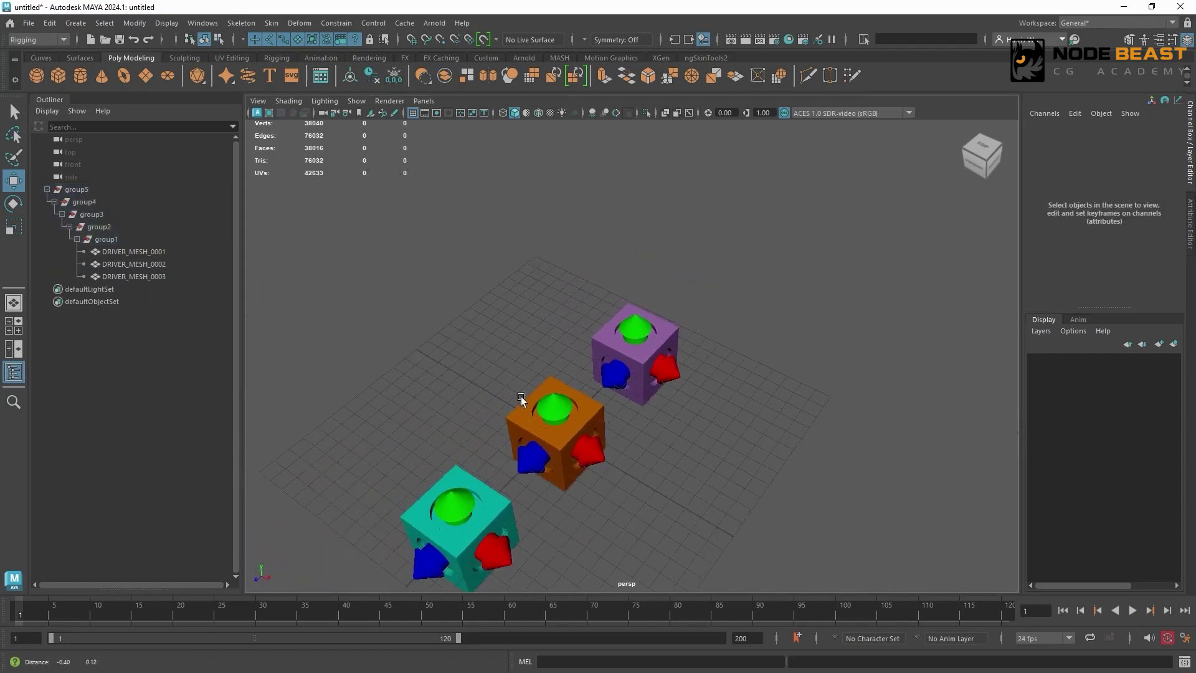
{"action": "middle_click_drag", "start_coordinate": [520, 396], "coordinate": [564, 316], "text": "alt"}
{"action": "right_click_drag", "start_coordinate": [564, 316], "coordinate": [664, 417], "text": "alt"}
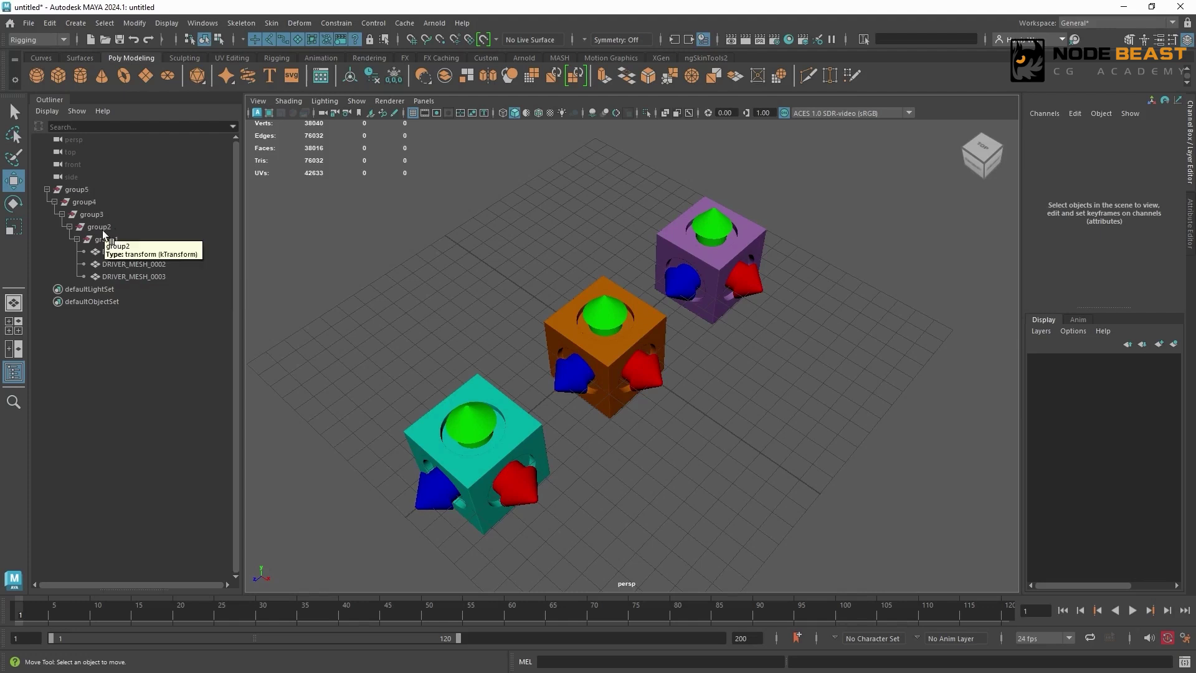
{"action": "left_click", "coordinate": [630, 341]}
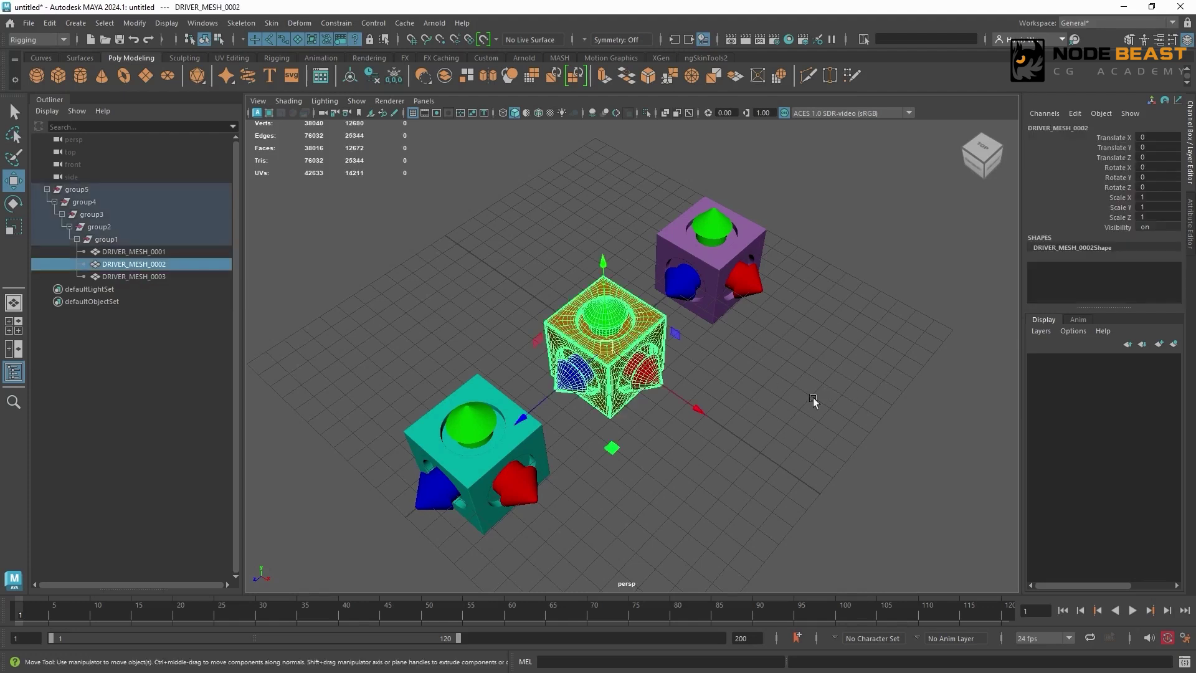
{"action": "key", "text": "Up"}
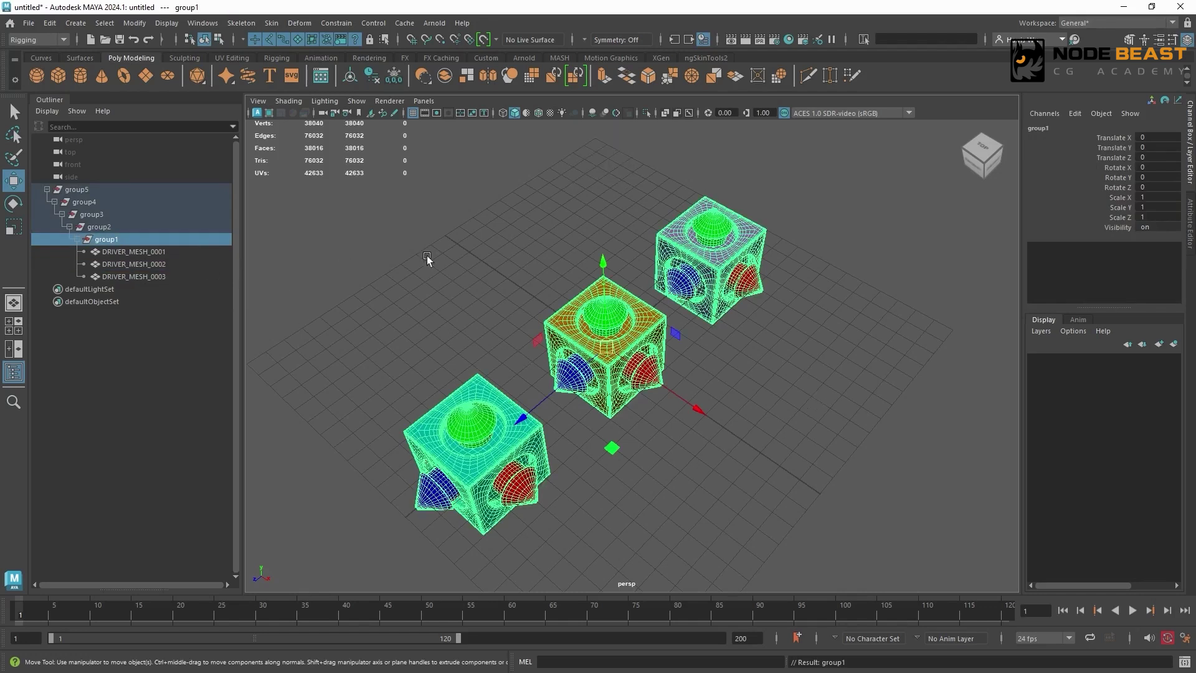
{"action": "key", "text": "Up"}
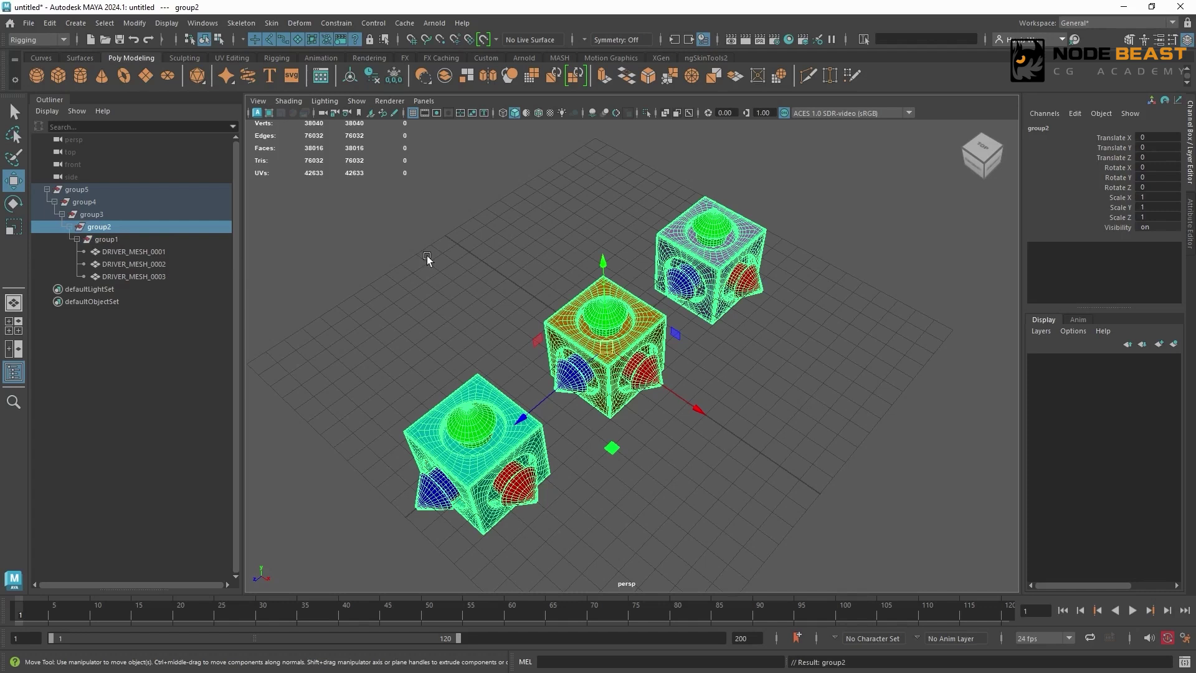
{"action": "key", "text": "Up"}
{"action": "key", "text": "Up"}
{"action": "key", "text": "Up"}
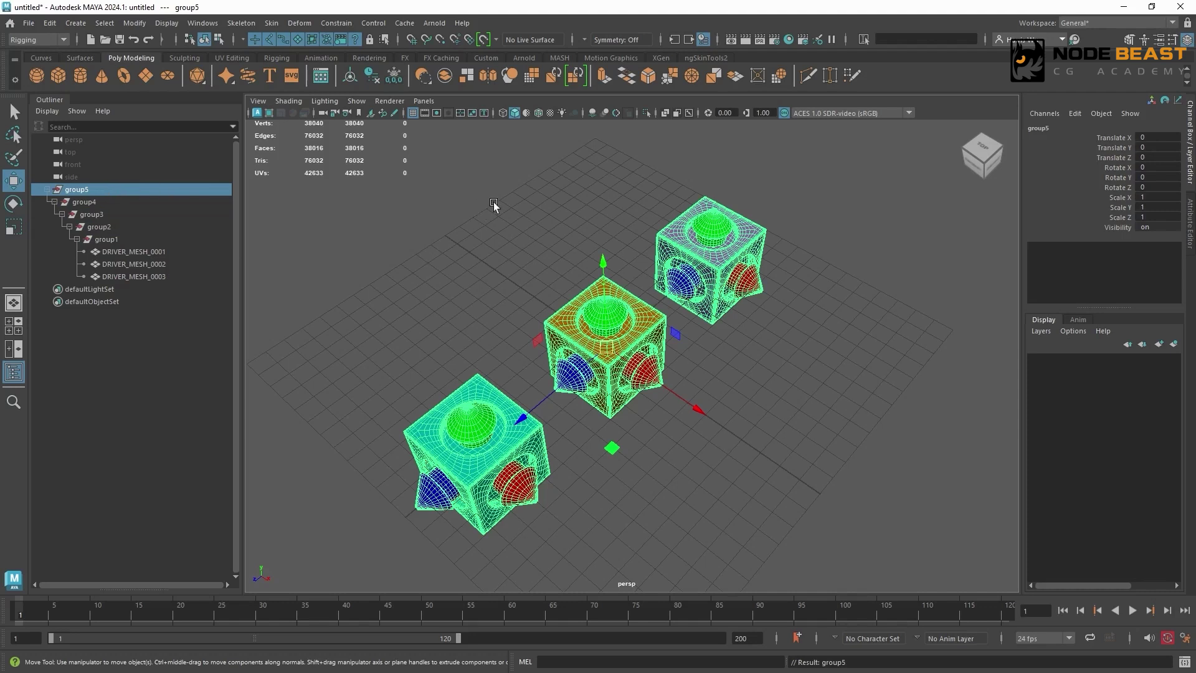
Move the selection down the hierarchy child by child from group5 to DRIVER_MESH_0001.
{"action": "key", "text": "Down"}
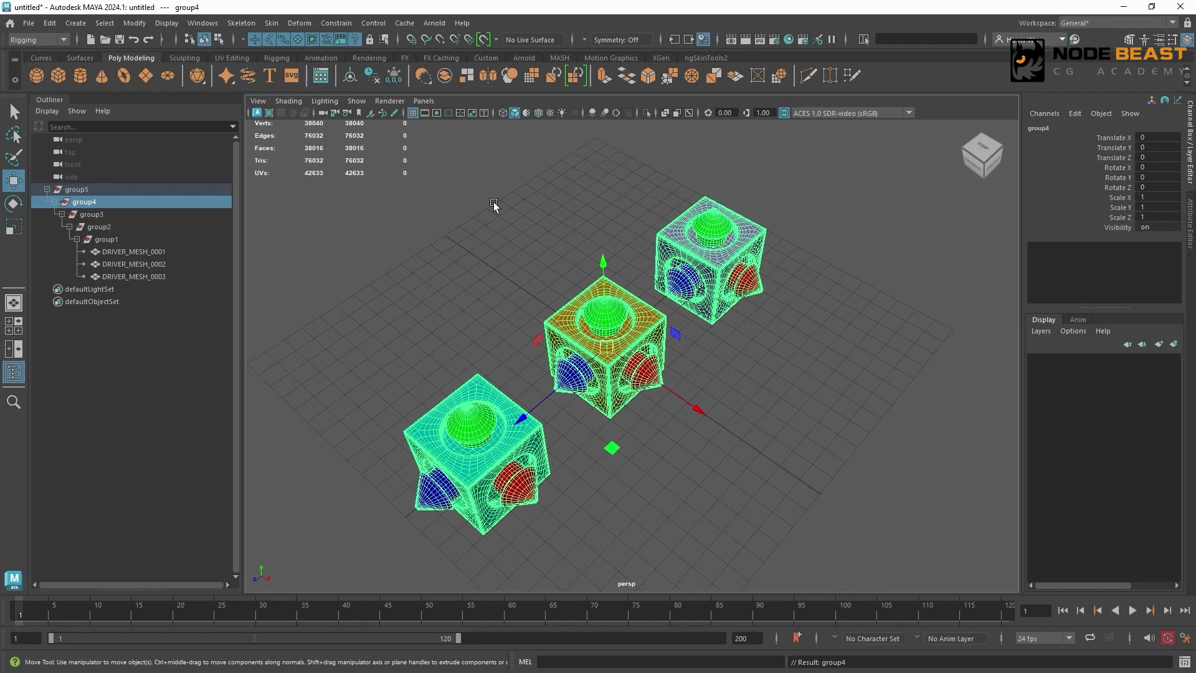
{"action": "key", "text": "Down"}
{"action": "key", "text": "Down"}
{"action": "key", "text": "Down"}
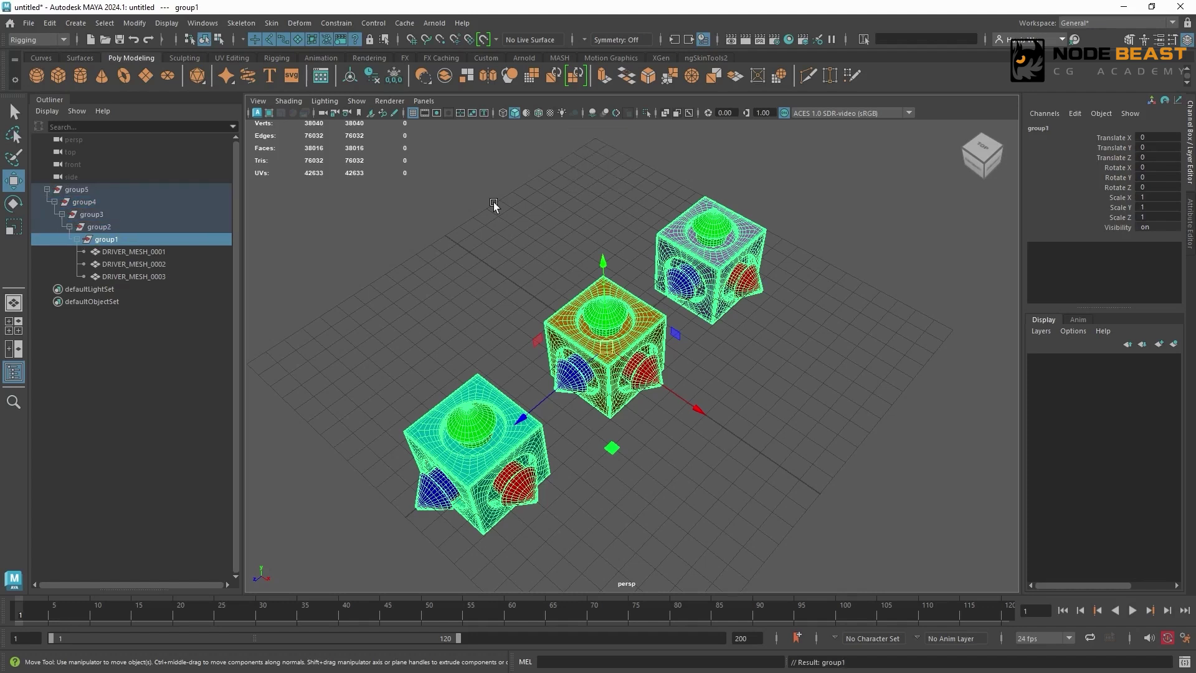
{"action": "key", "text": "Down"}
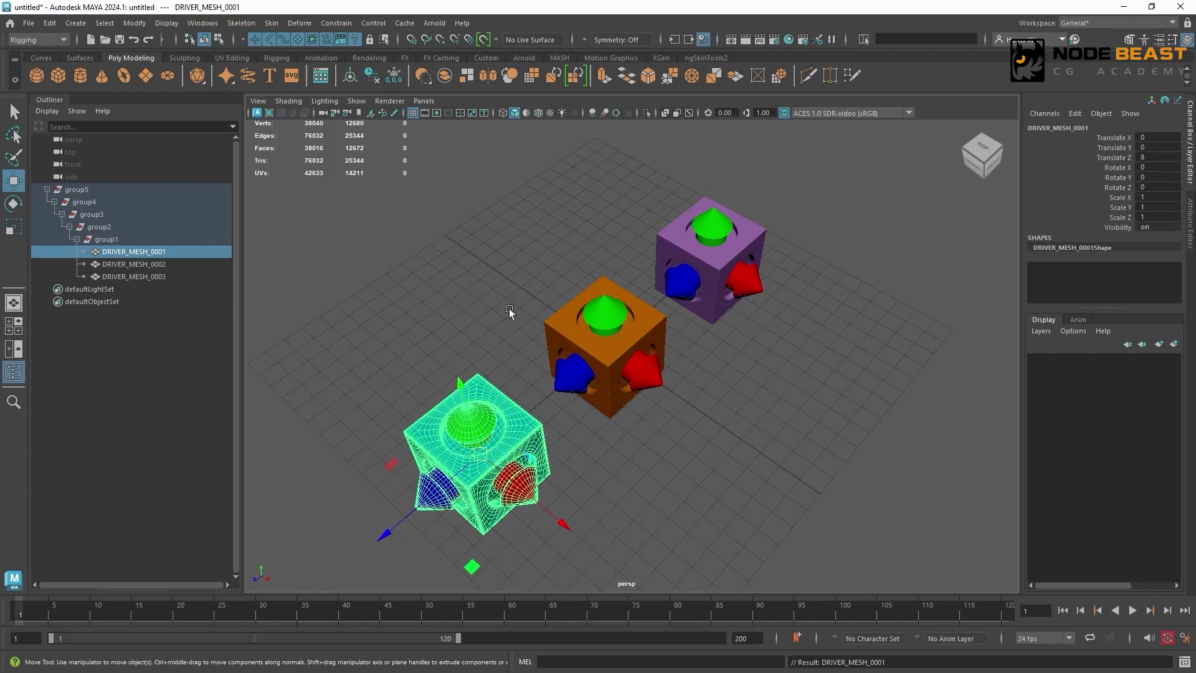
Select DRIVER_MESH_0002 and step the selection through its siblings, to DRIVER_MESH_0003 and back to DRIVER_MESH_0001.
{"action": "left_click", "coordinate": [169, 267]}
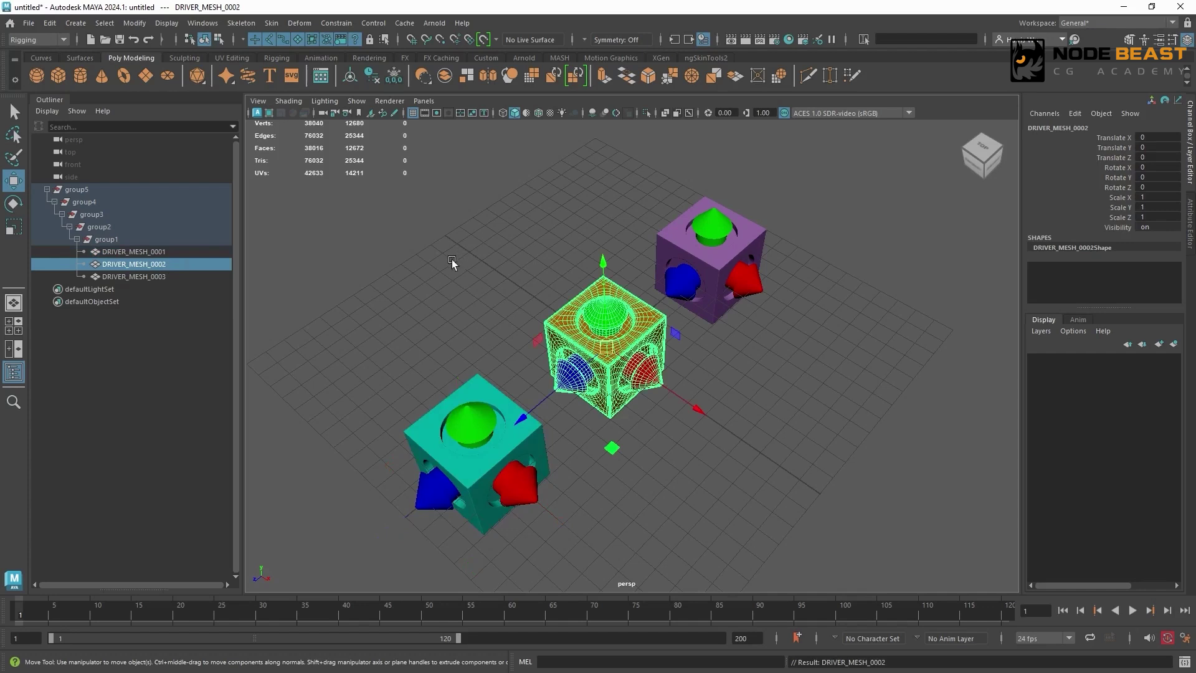
{"action": "key", "text": "Right"}
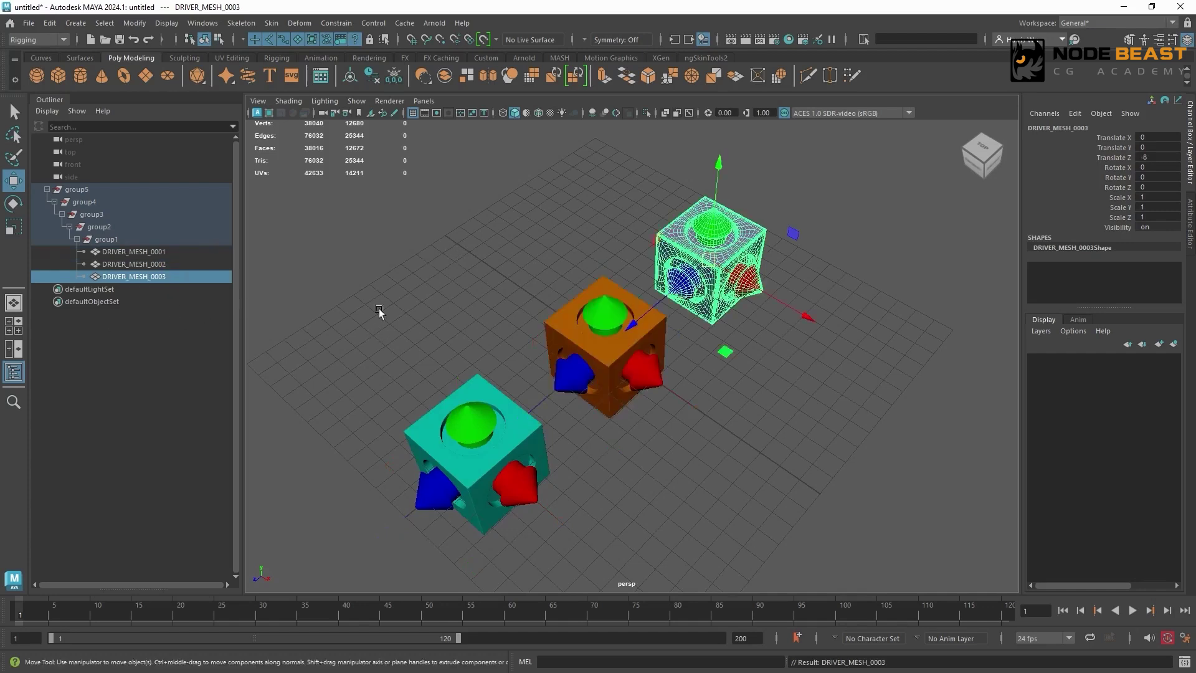
{"action": "key", "text": "Left"}
{"action": "key", "text": "Left"}
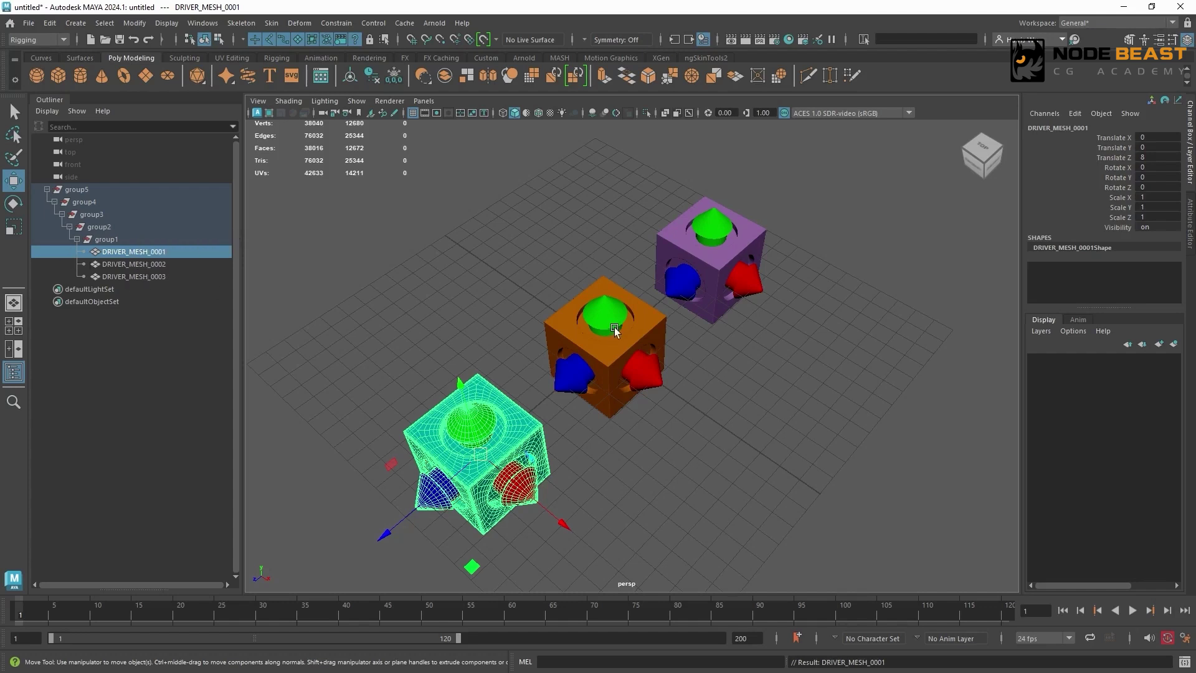
Select the orange middle cube and move the selection up to its parent, group1.
{"action": "left_click", "coordinate": [588, 301]}
{"action": "key", "text": "Up"}
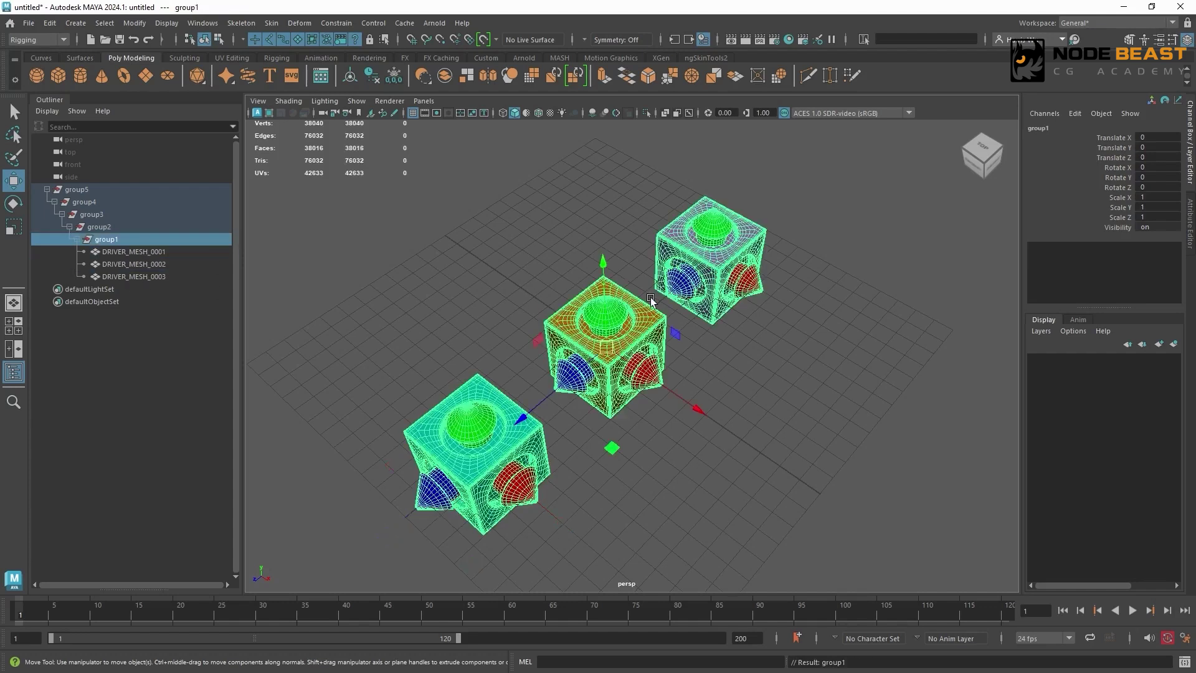